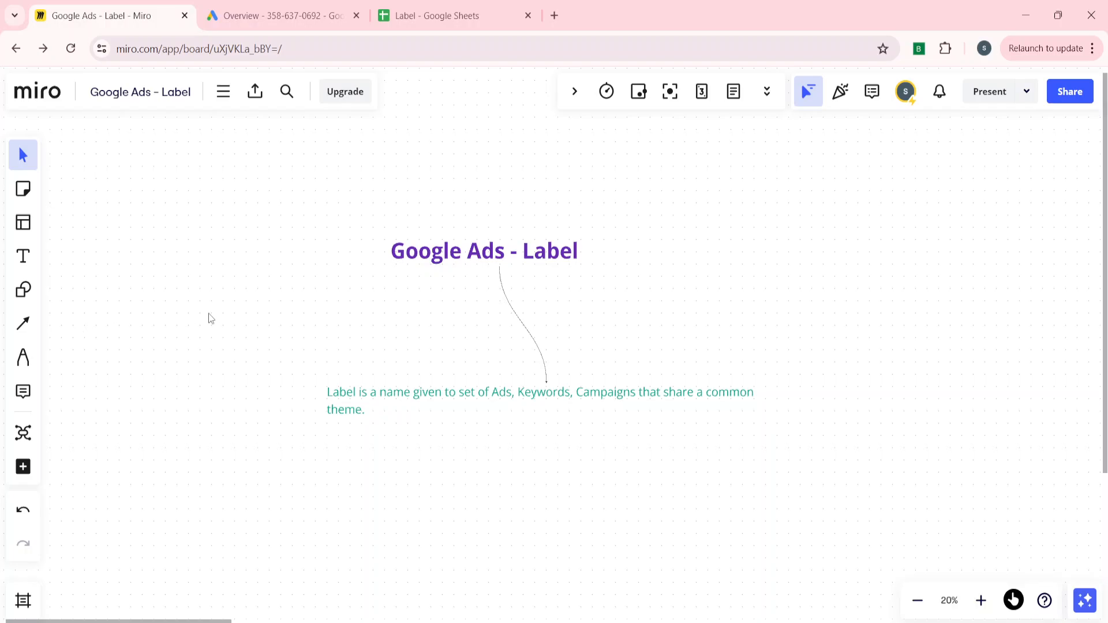
Switch to Google Ads and add the Label column to the Campaigns table.
left_click(299, 5)
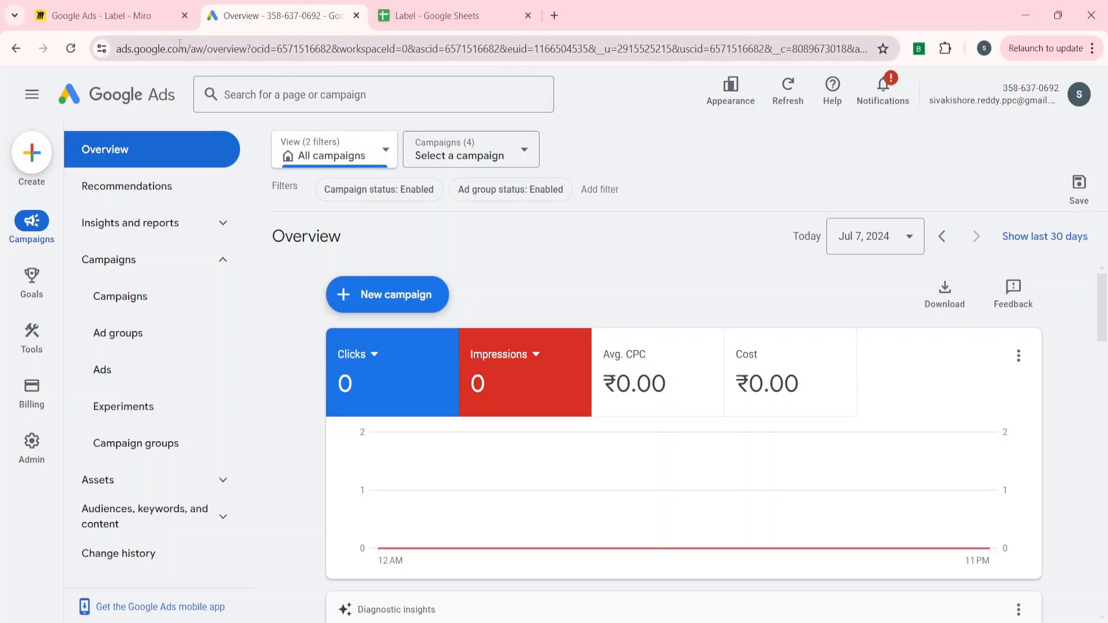
left_click(115, 297)
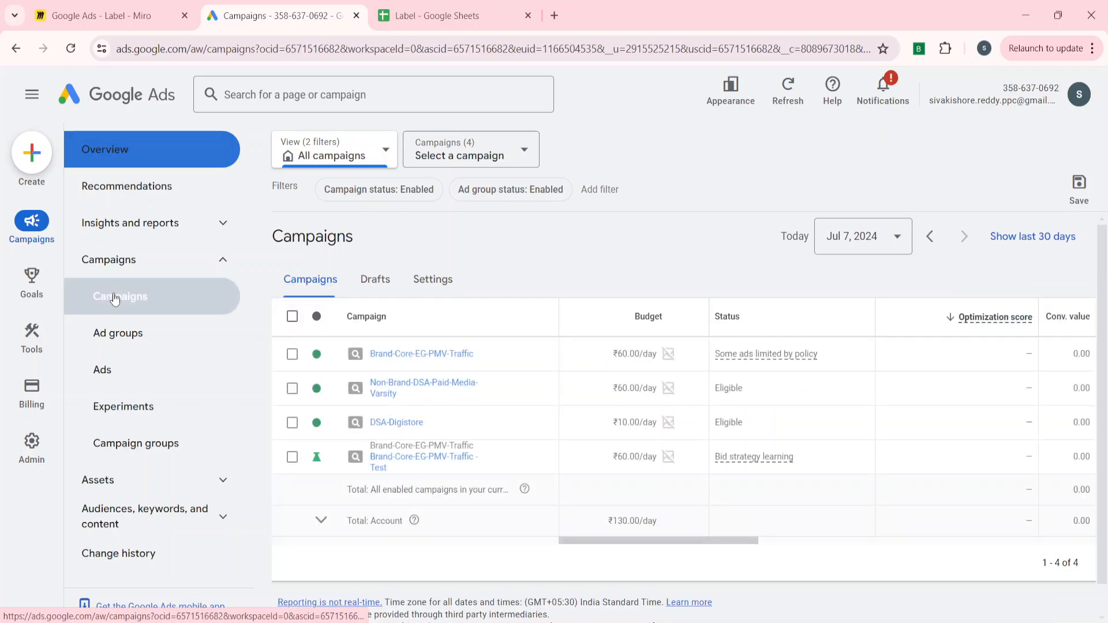
scroll(913, 417, "right", 10)
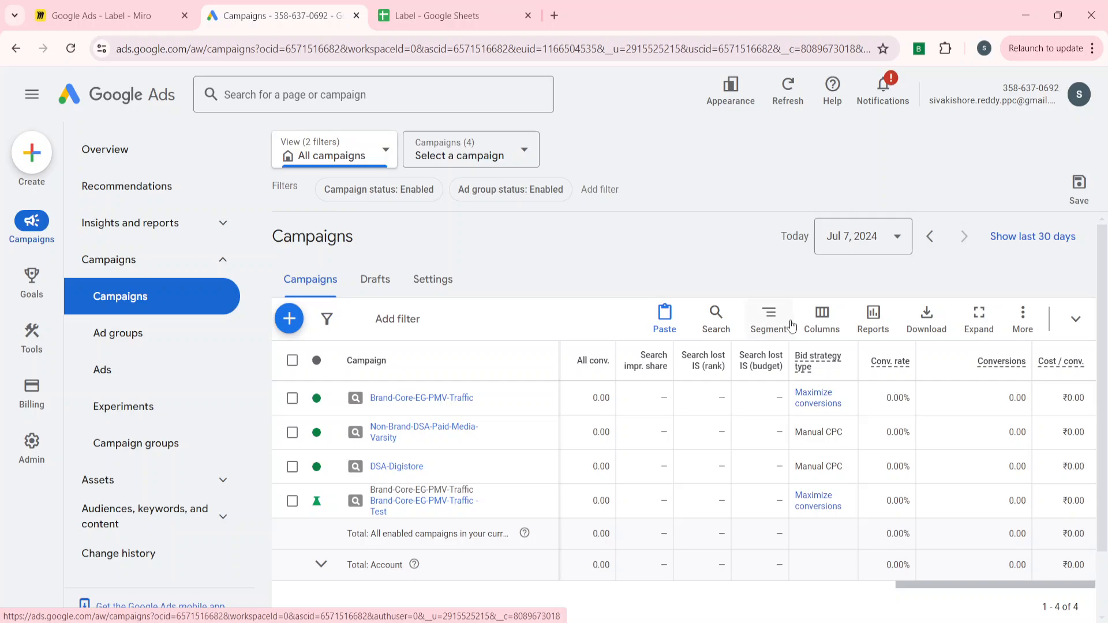
left_click(826, 321)
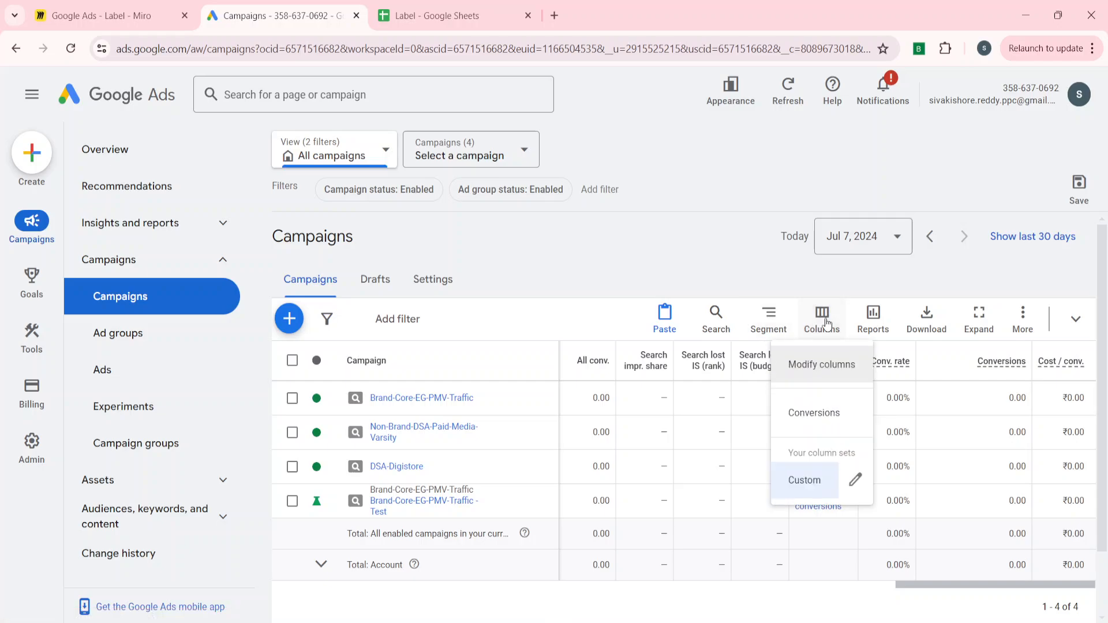
left_click(806, 370)
left_click(762, 320)
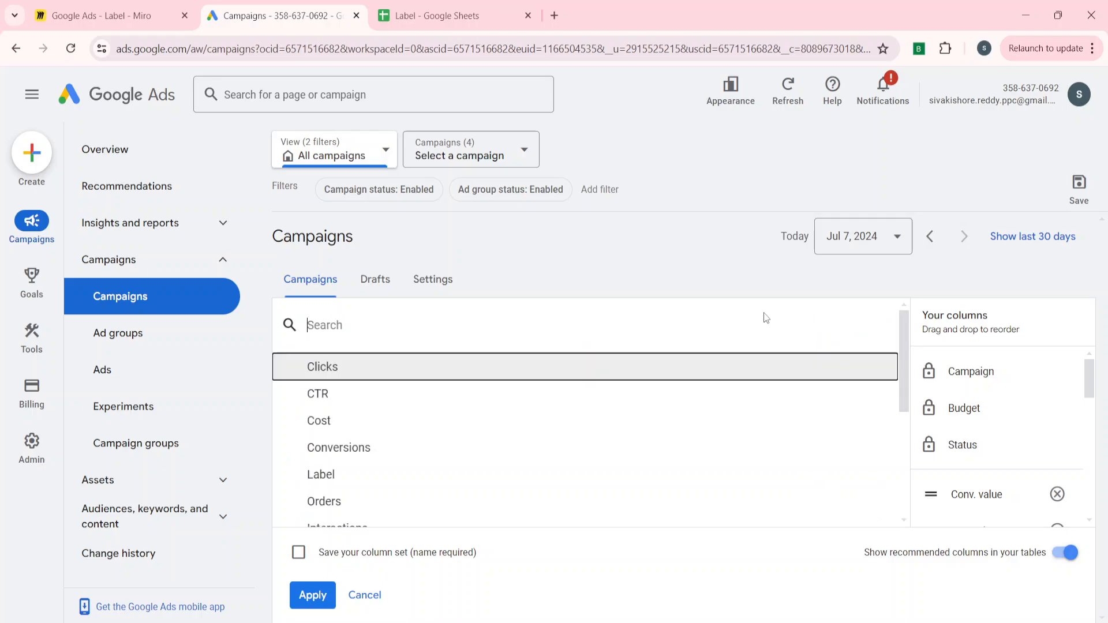
type("leb")
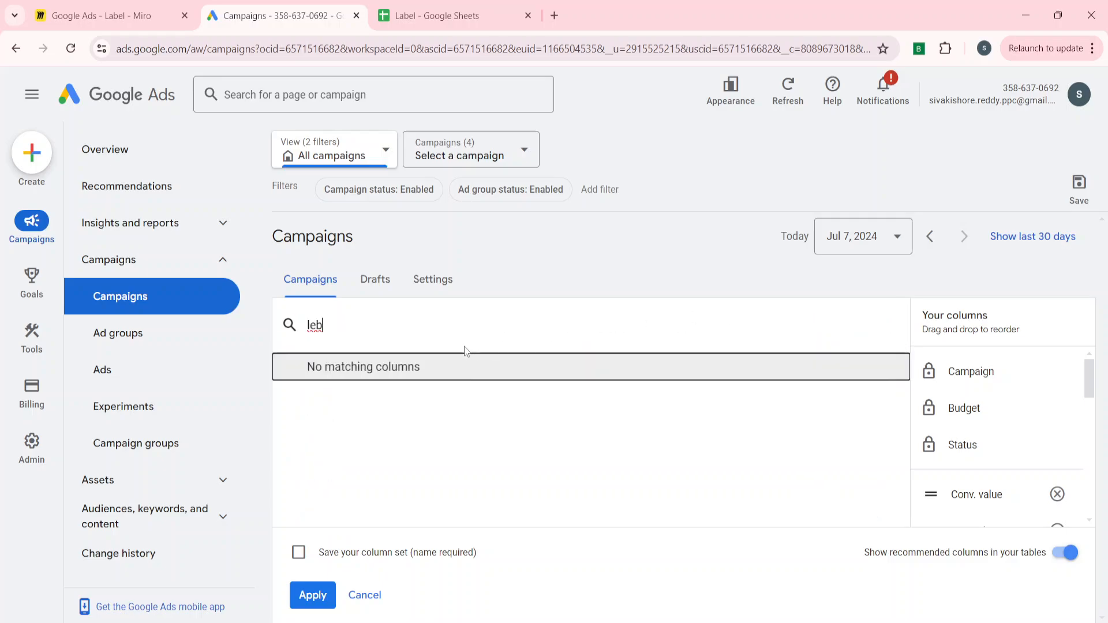
key("BackSpace")
key("BackSpace")
type("a")
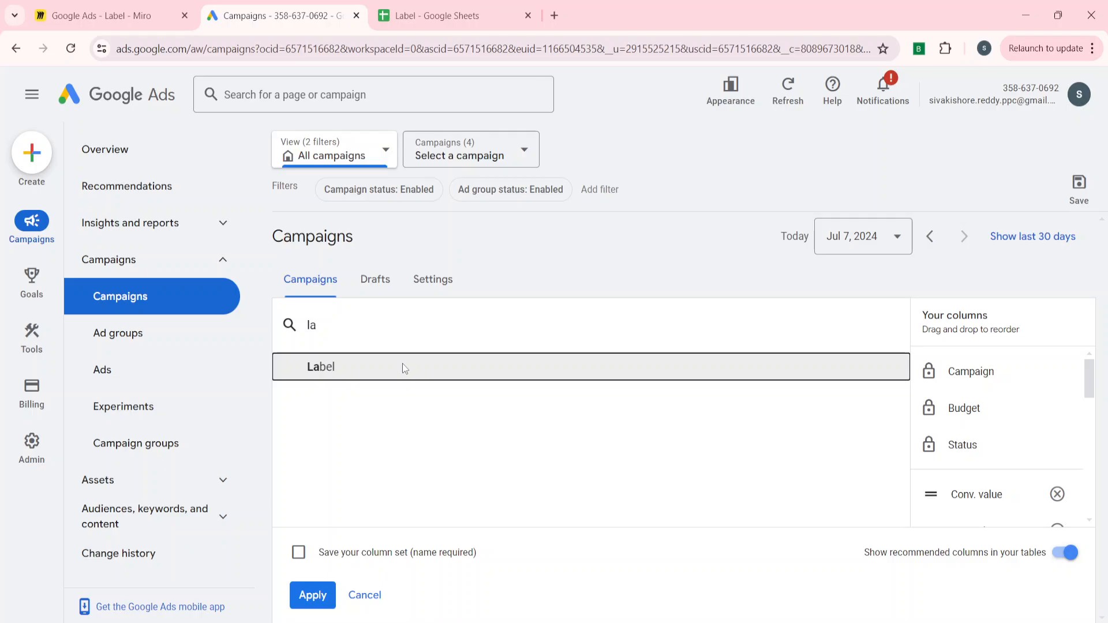
left_click(405, 368)
left_click(312, 595)
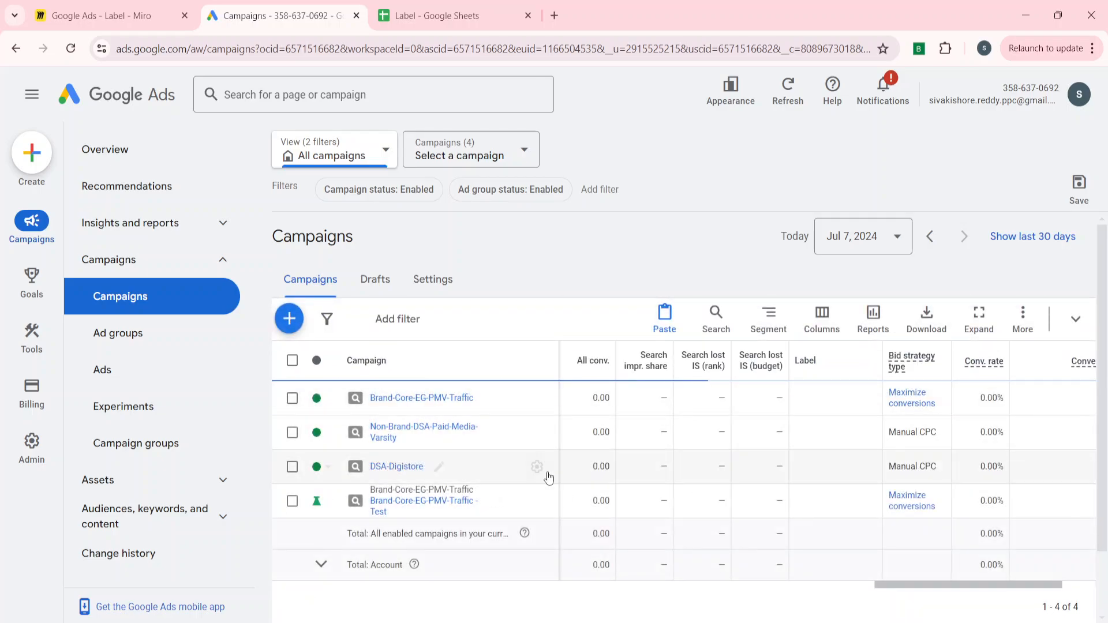
Add the Label column to the Ad groups table.
left_click(120, 345)
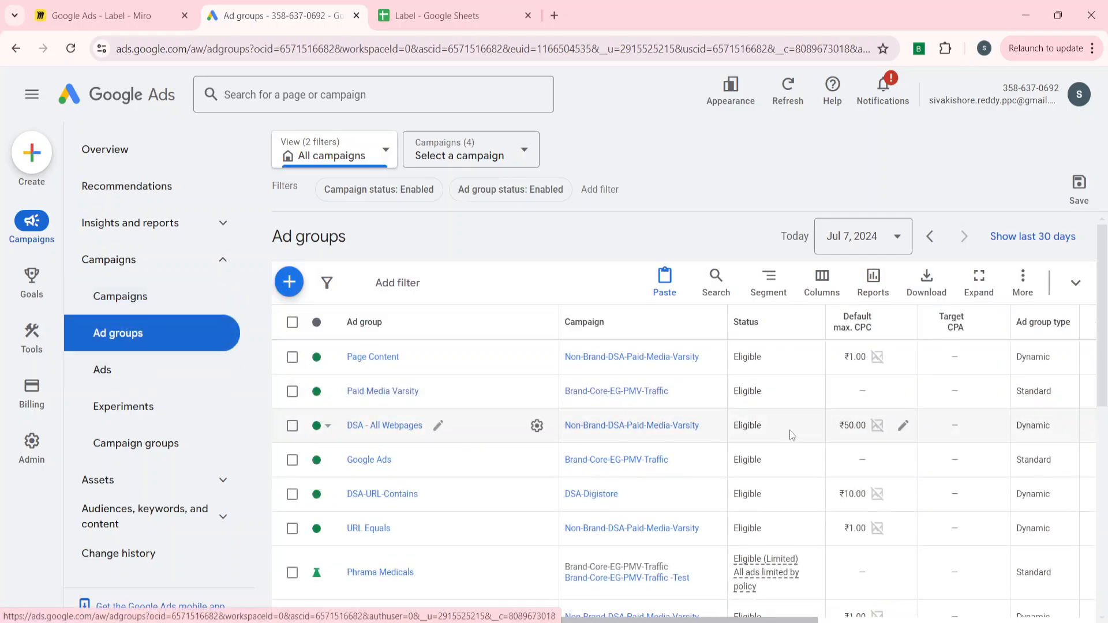
scroll(792, 435, "right", 10)
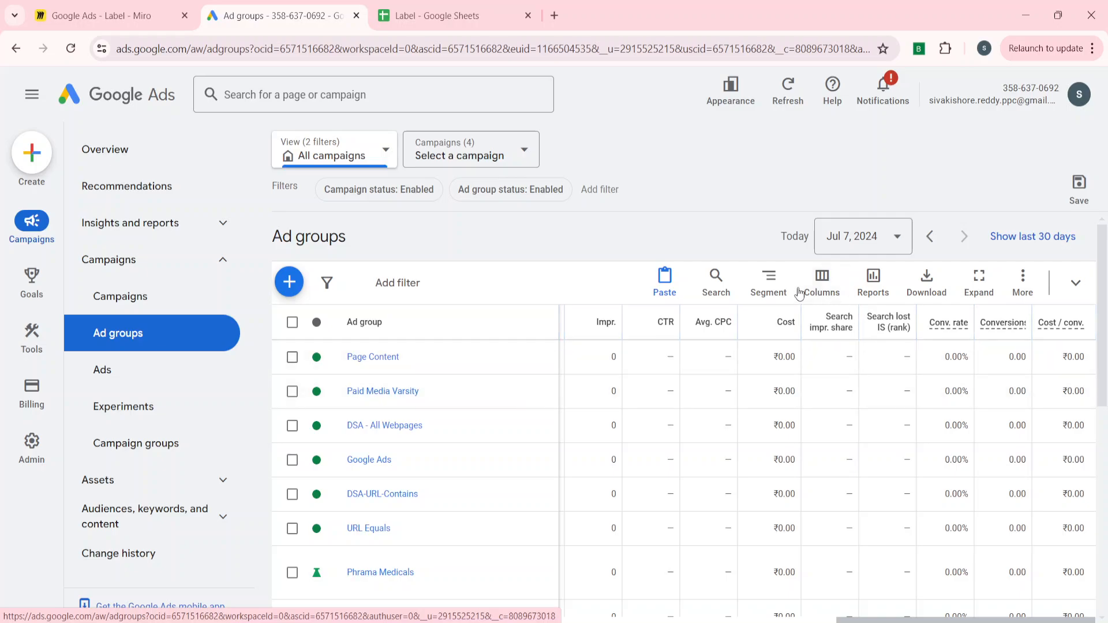
left_click(820, 280)
left_click(817, 345)
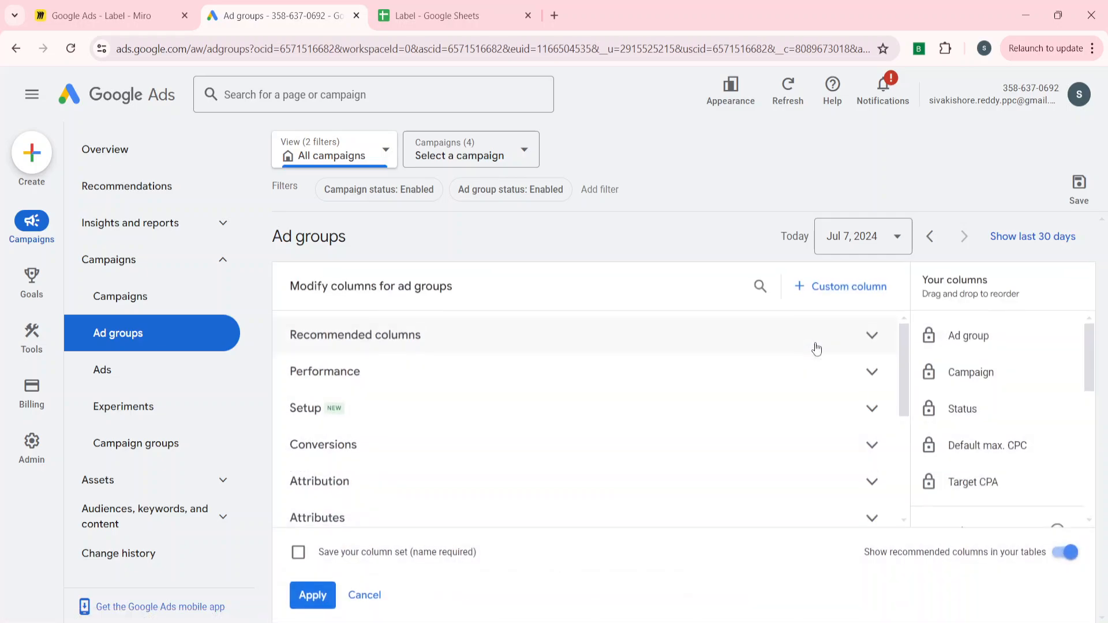
left_click(760, 288)
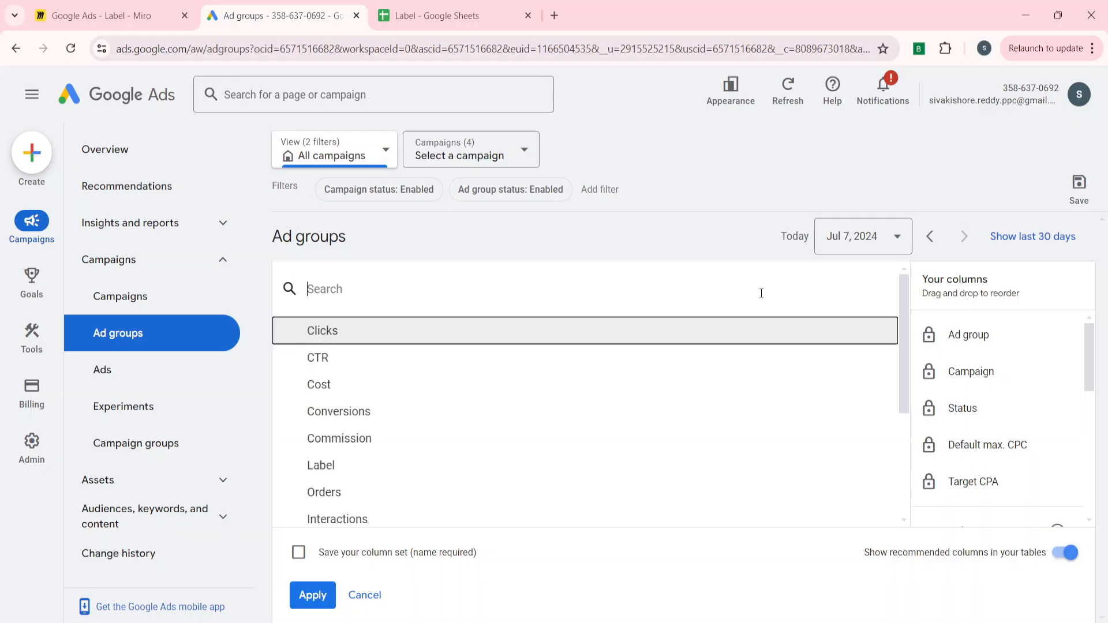
type("labe")
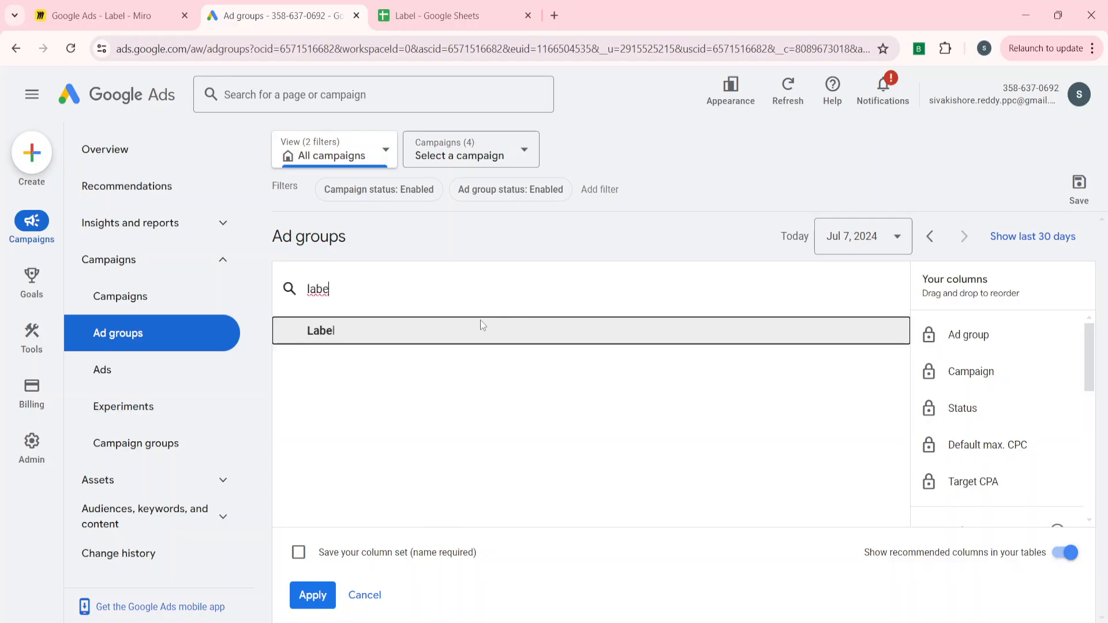
left_click(483, 326)
left_click(312, 595)
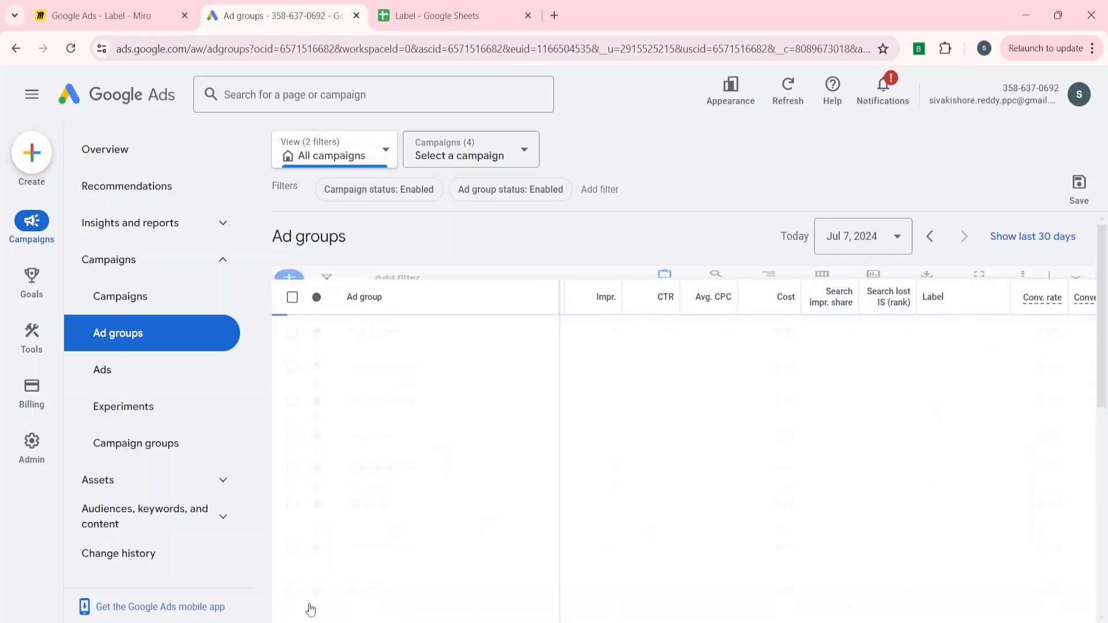
Add the Label column to the Ads table.
left_click(142, 376)
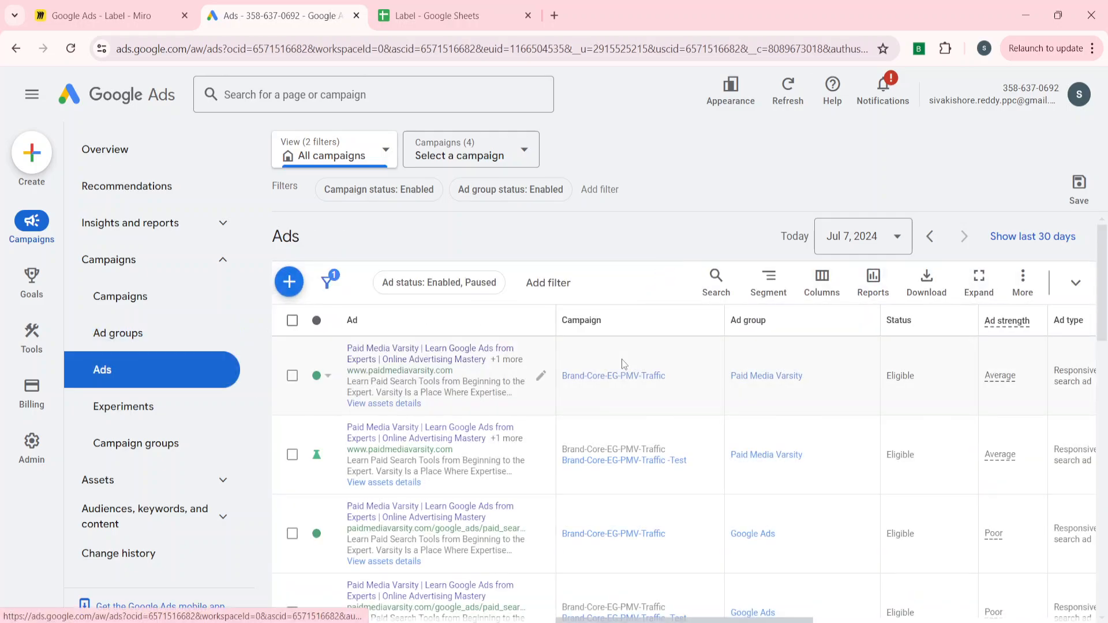
left_click(826, 280)
left_click(806, 338)
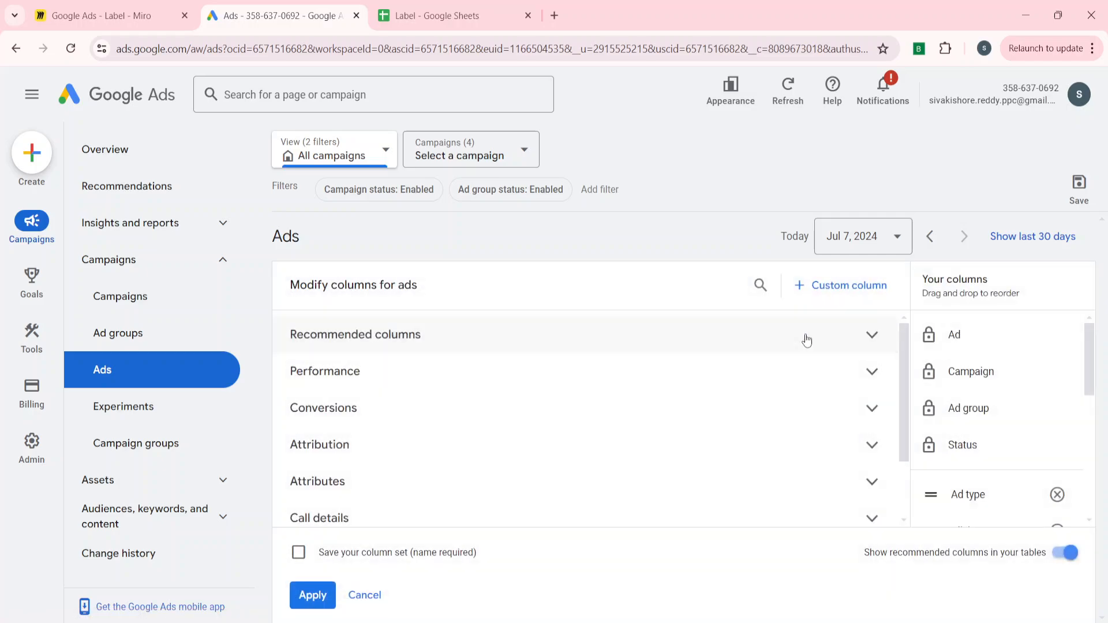
left_click(760, 285)
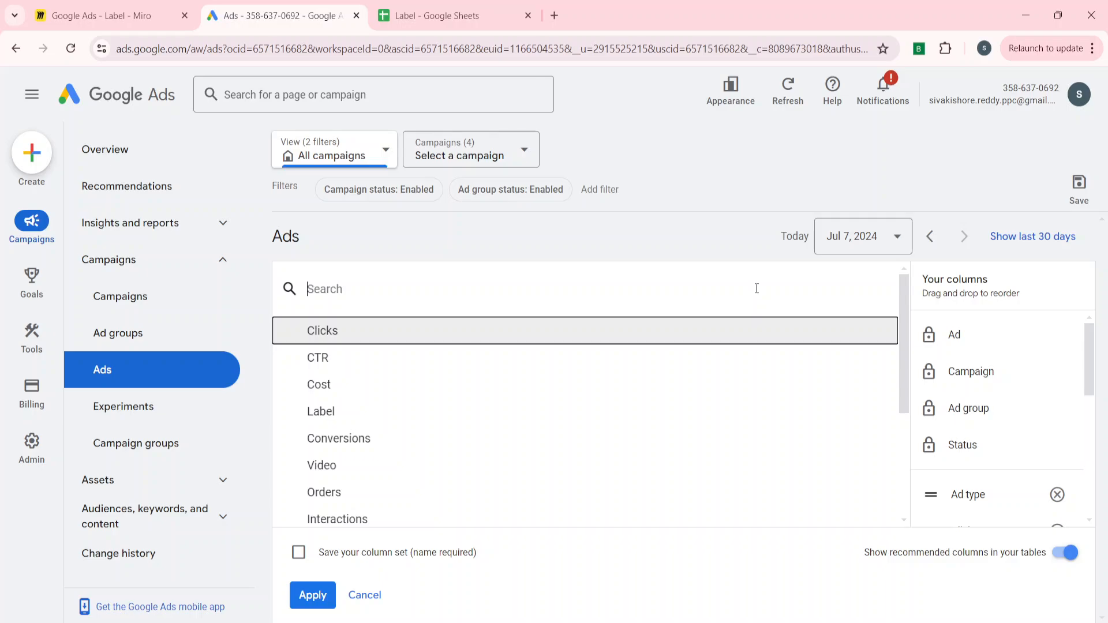
type("label")
left_click(540, 328)
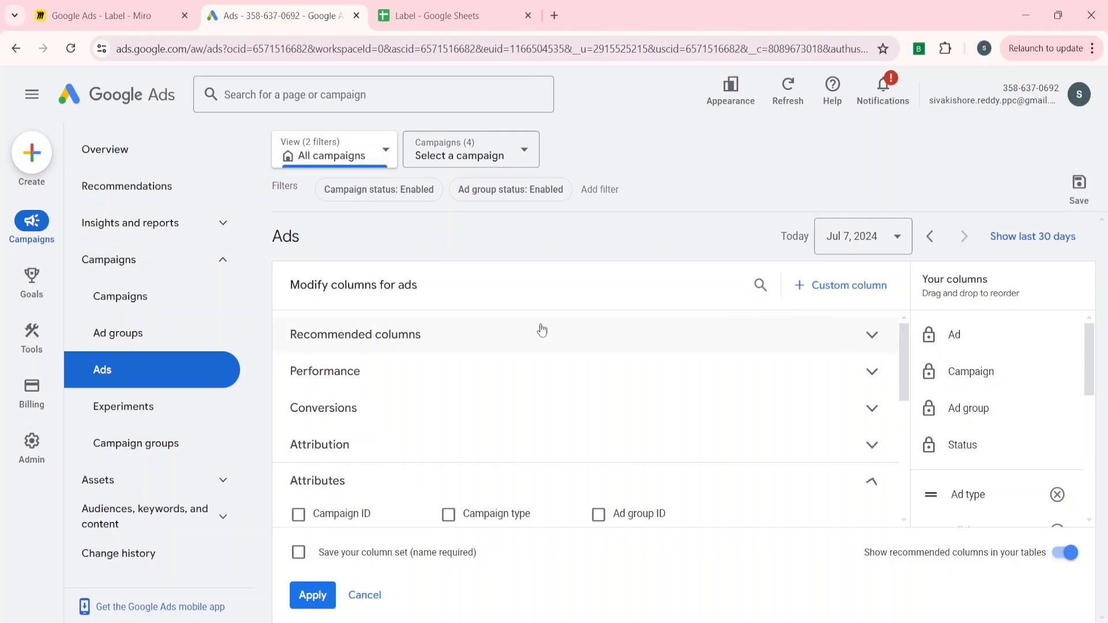
left_click(306, 600)
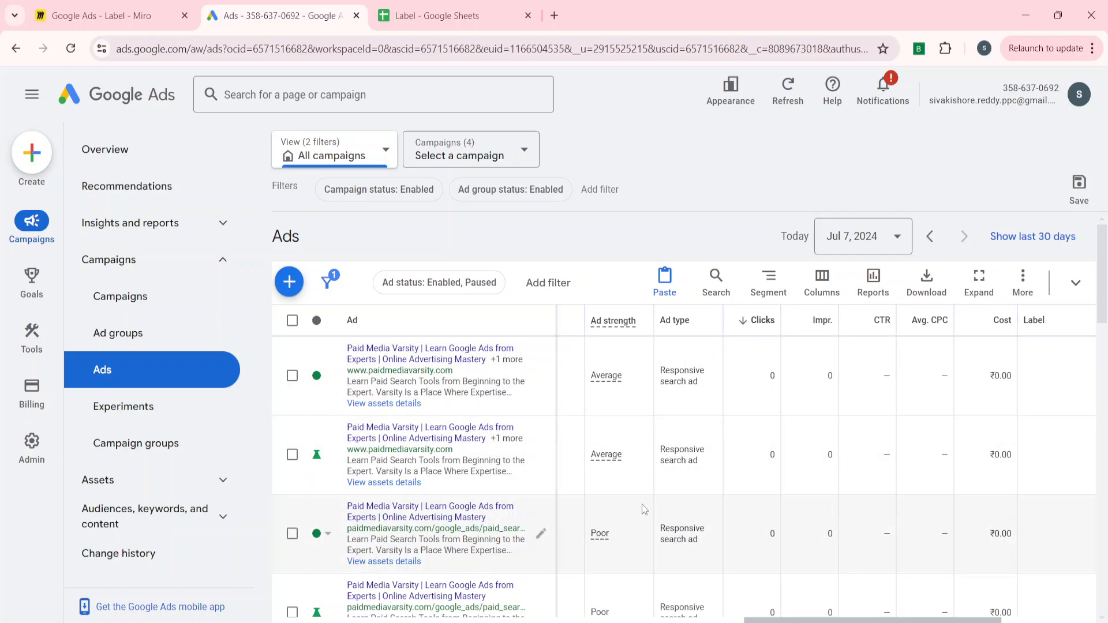
Open the ads of the Google Ads ad group in the Brand-Core-EG-PMV-Traffic campaign.
scroll(643, 510, "left", 6)
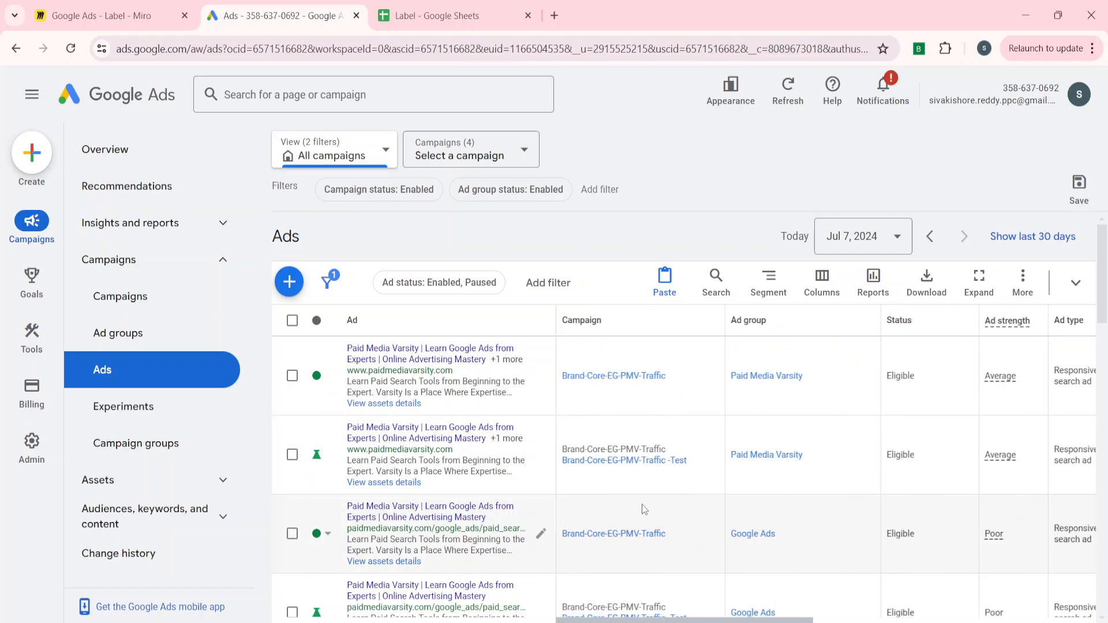
left_click(120, 298)
left_click(421, 398)
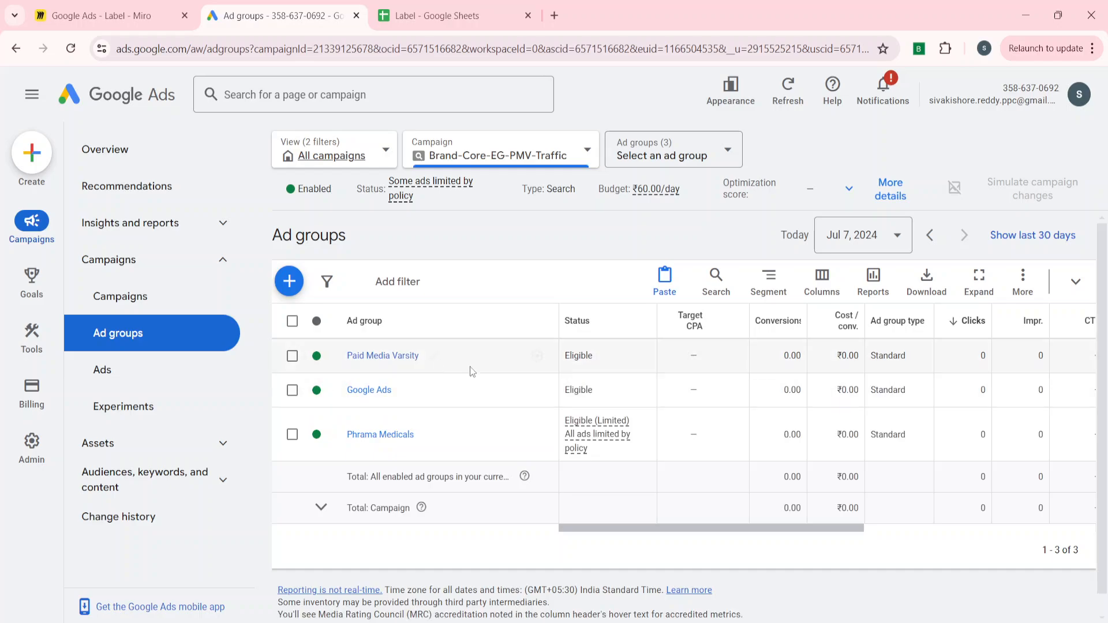
left_click(359, 391)
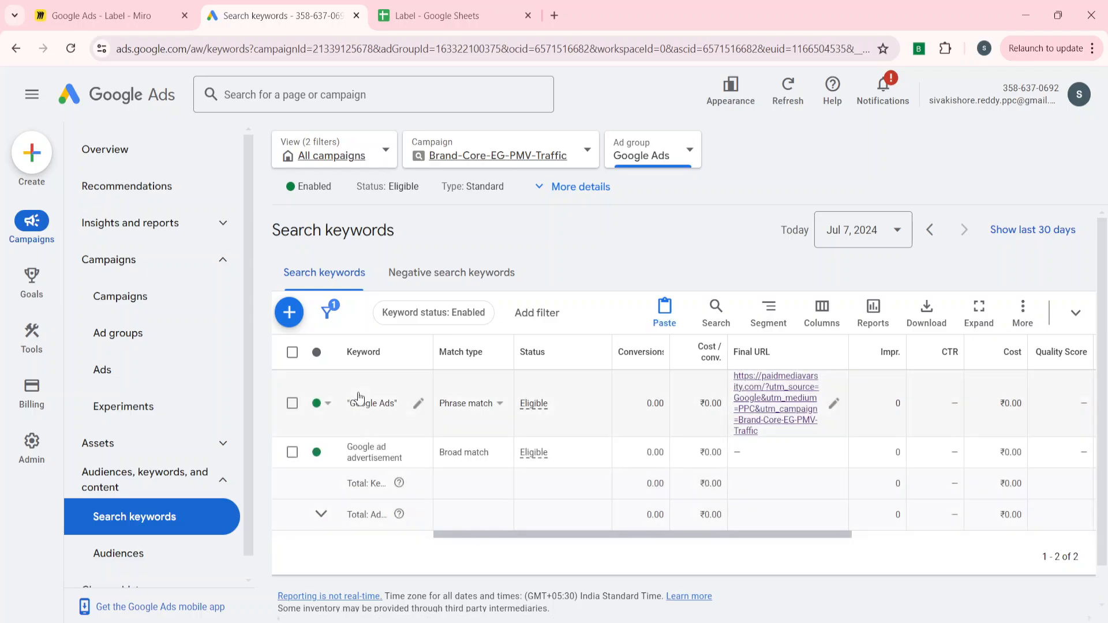
left_click(150, 379)
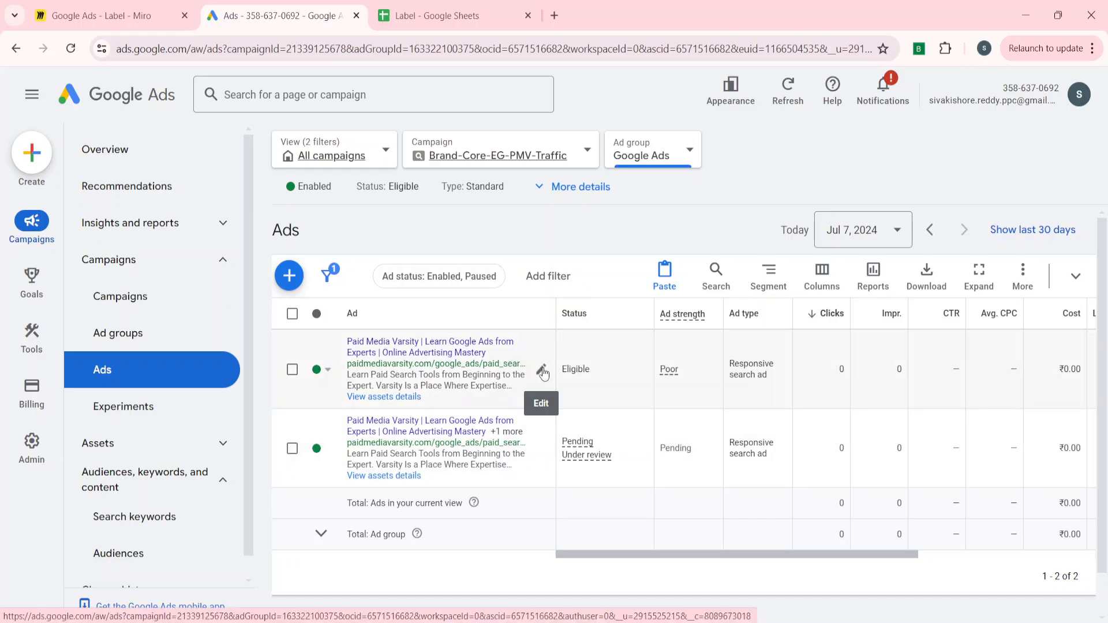
Review the first ad's headlines, descriptions and final URL in its editor, then close it without changes.
left_click(542, 371)
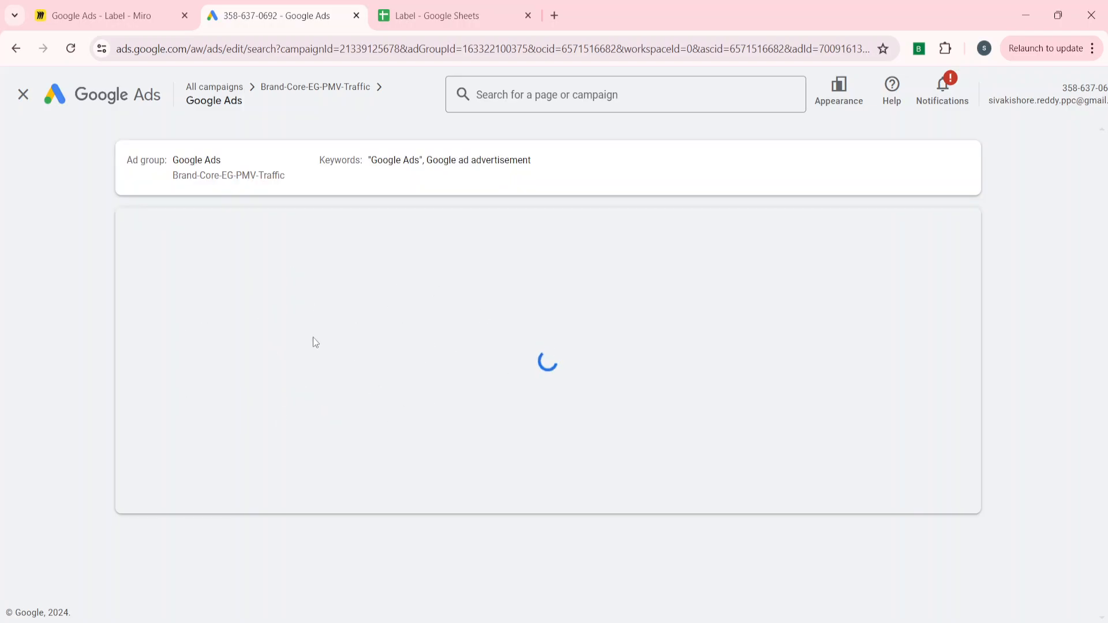
scroll(98, 491, "down", 5)
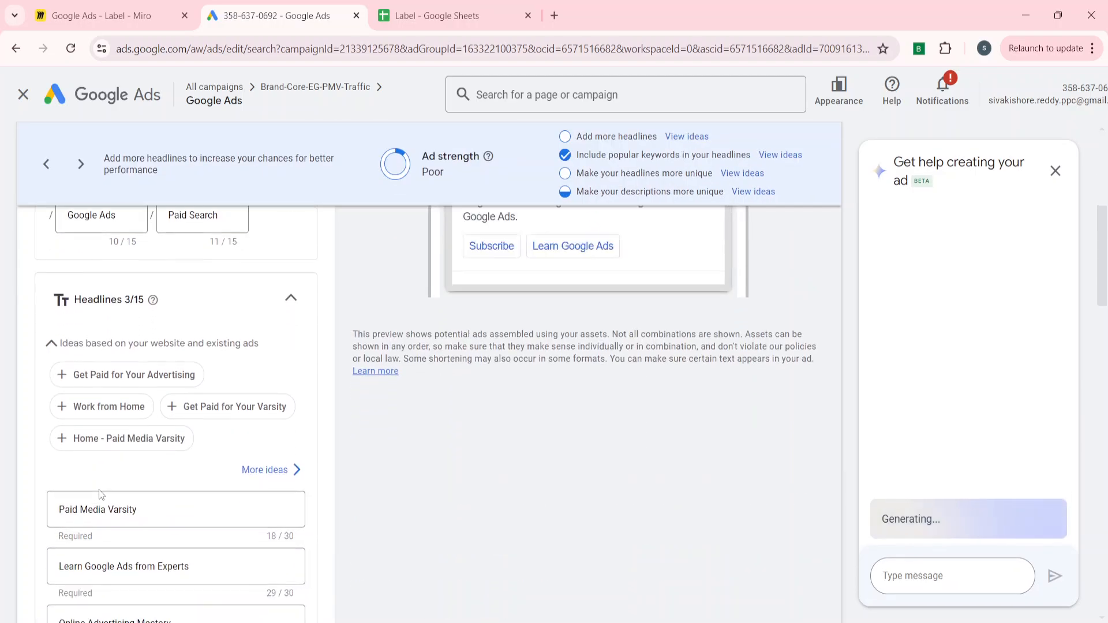
scroll(129, 523, "down", 10)
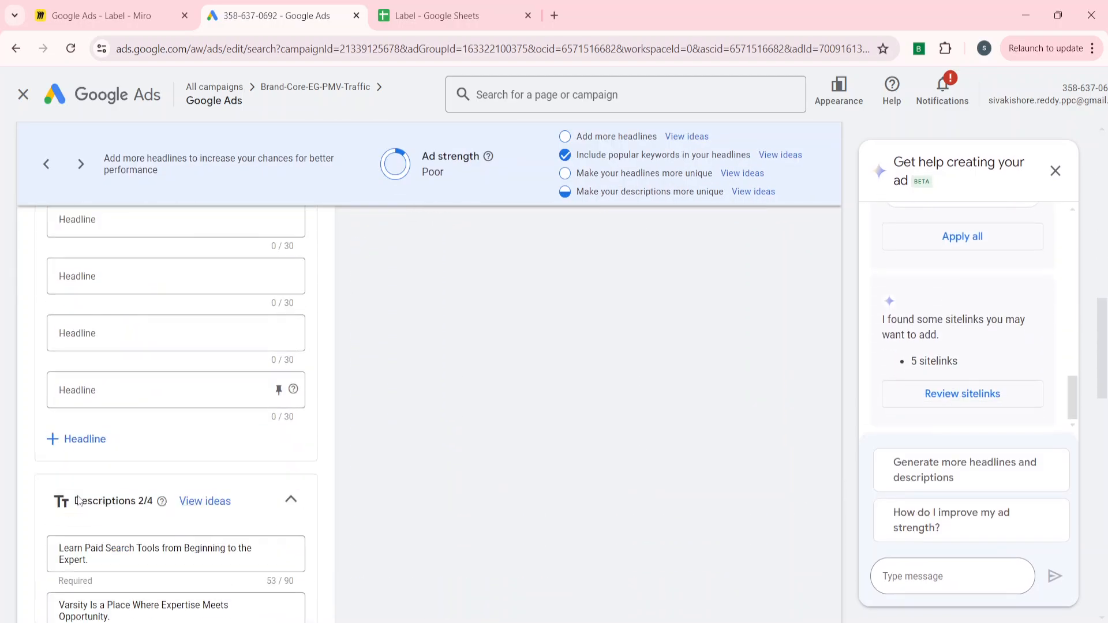
scroll(81, 500, "up", 15)
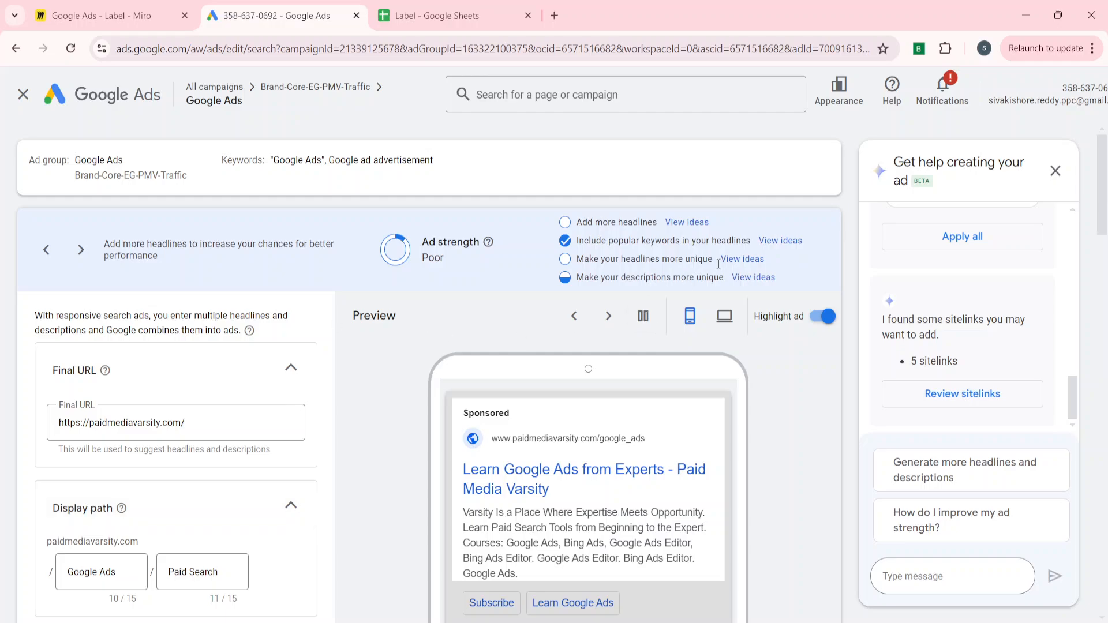
left_click(1055, 171)
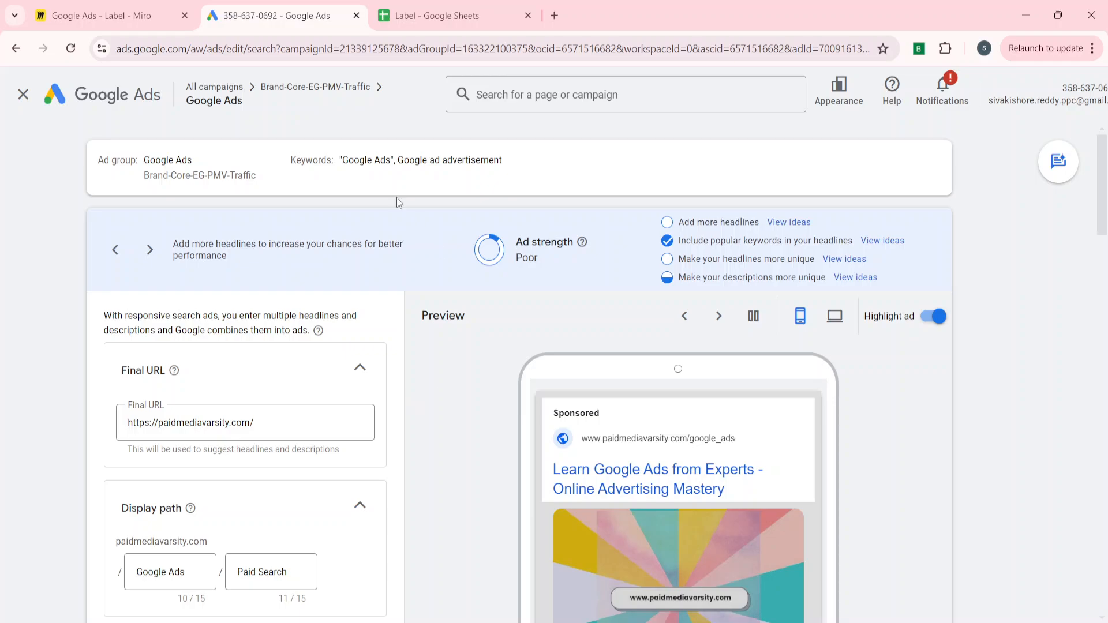
left_click(24, 96)
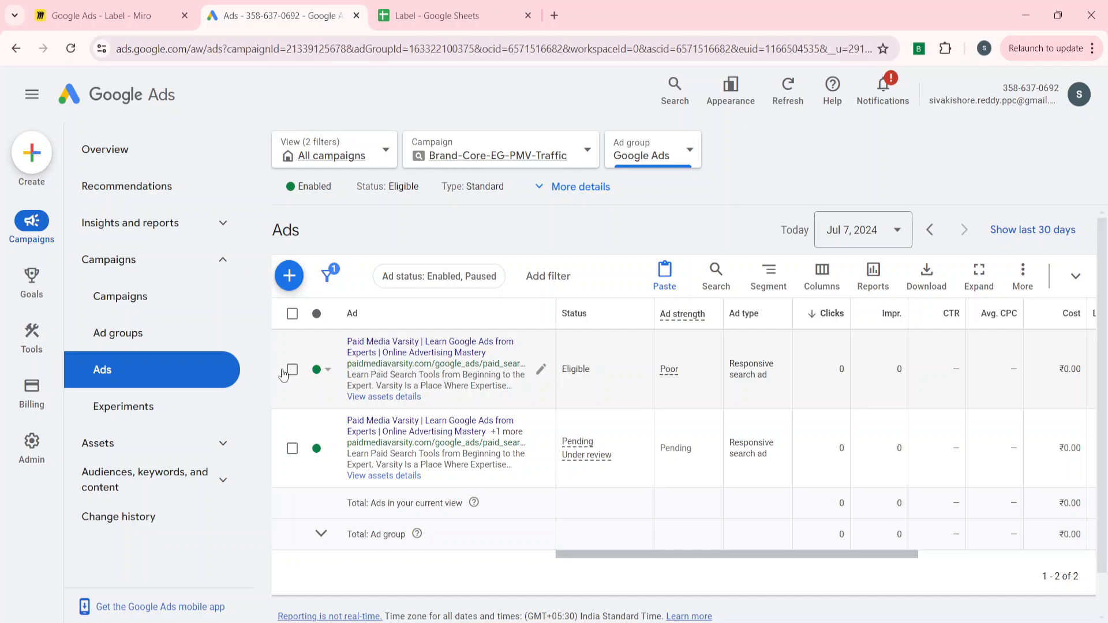
Create a label named Evergreen and apply it to the first ad in the Google Ads ad group.
left_click(292, 369)
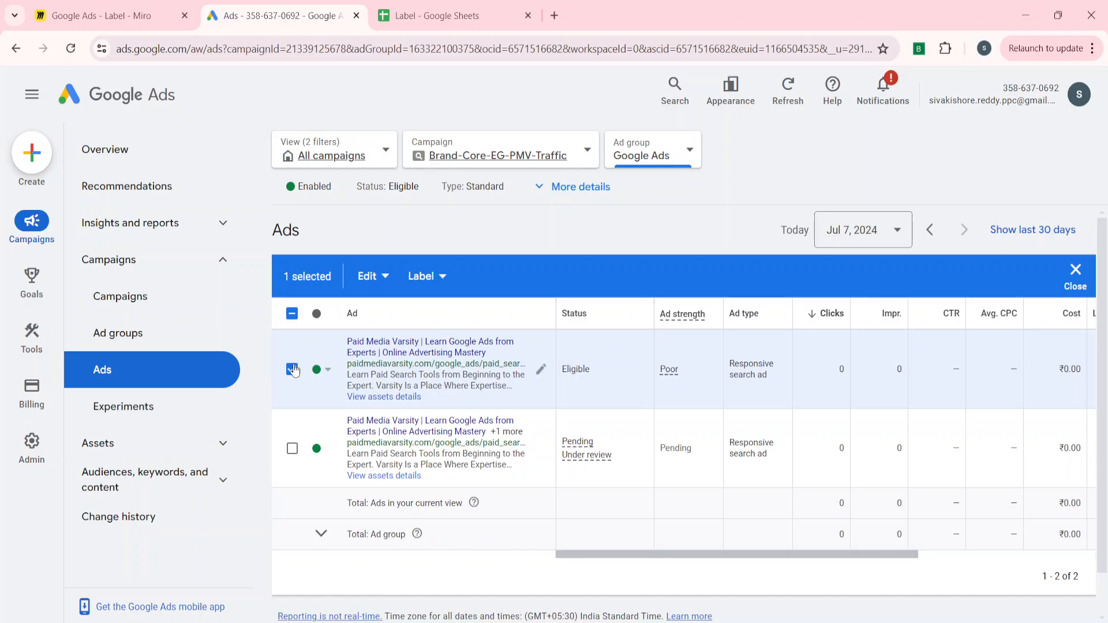
left_click(434, 277)
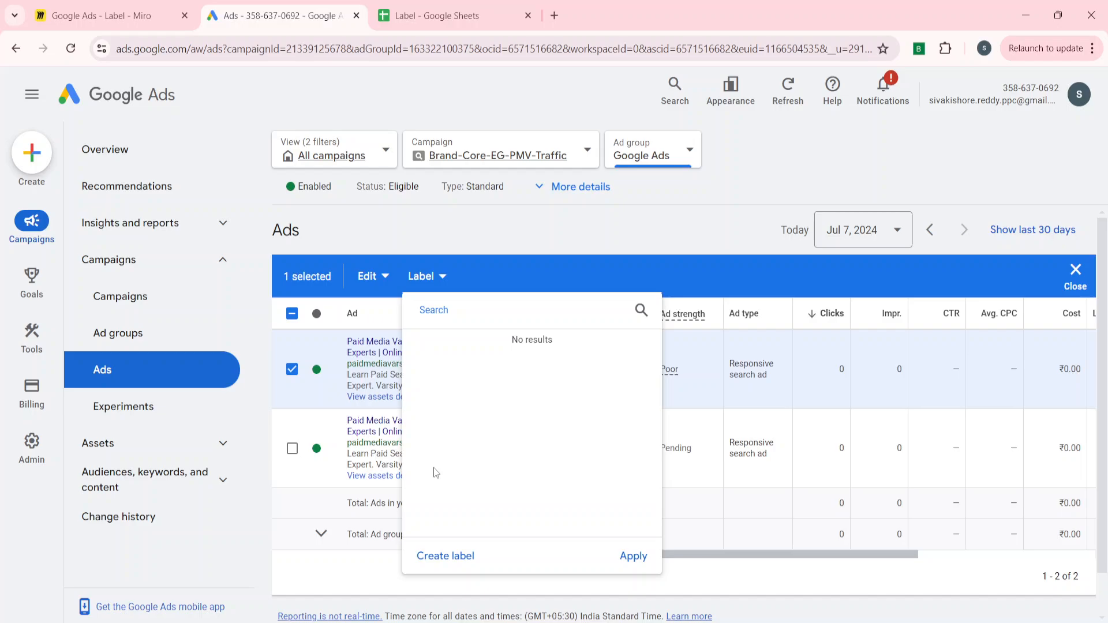
left_click(441, 556)
left_click(491, 371)
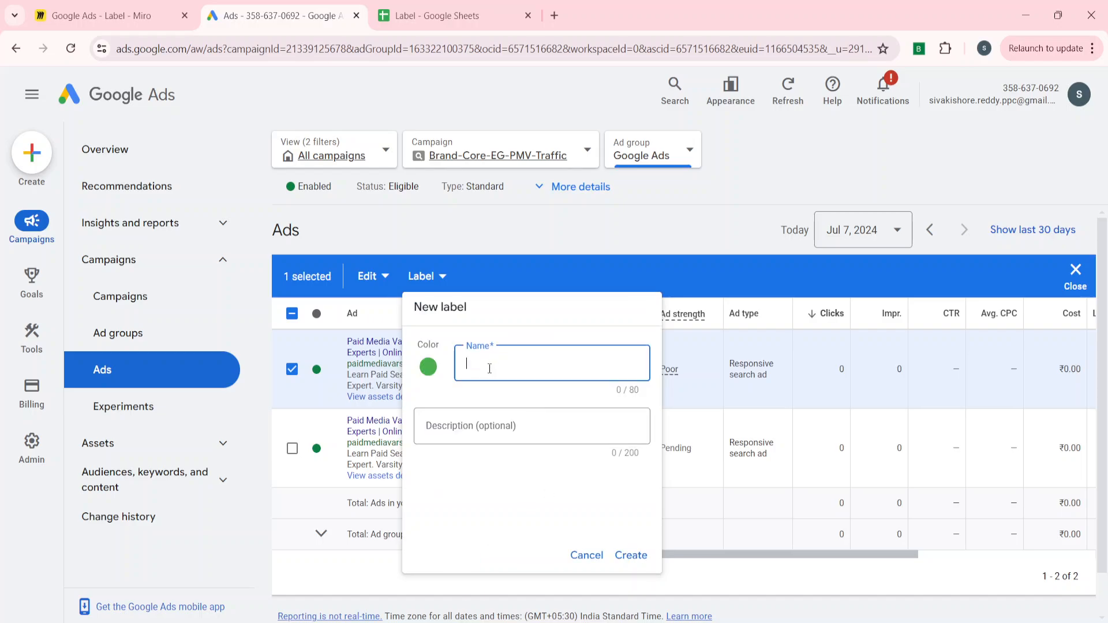
type("Evergreen")
left_click(646, 560)
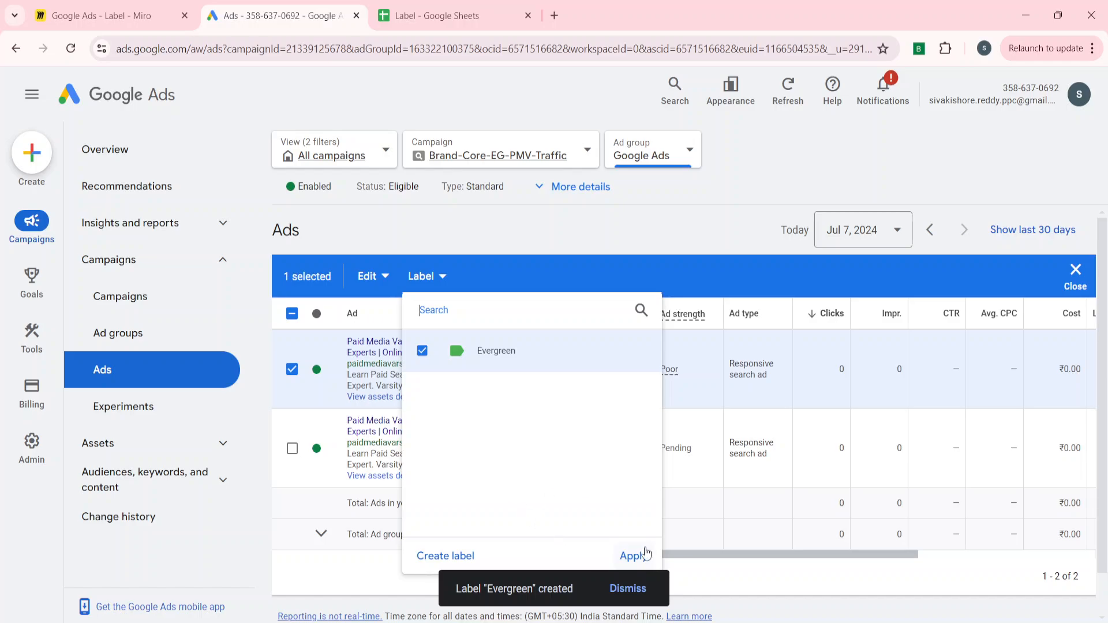
left_click(635, 557)
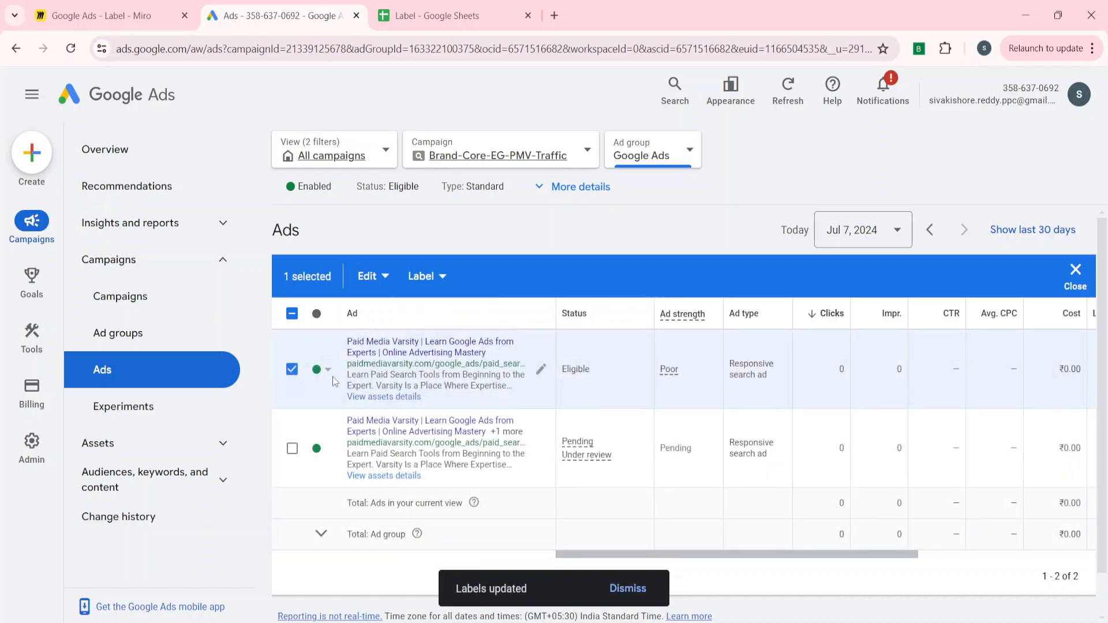
left_click(293, 369)
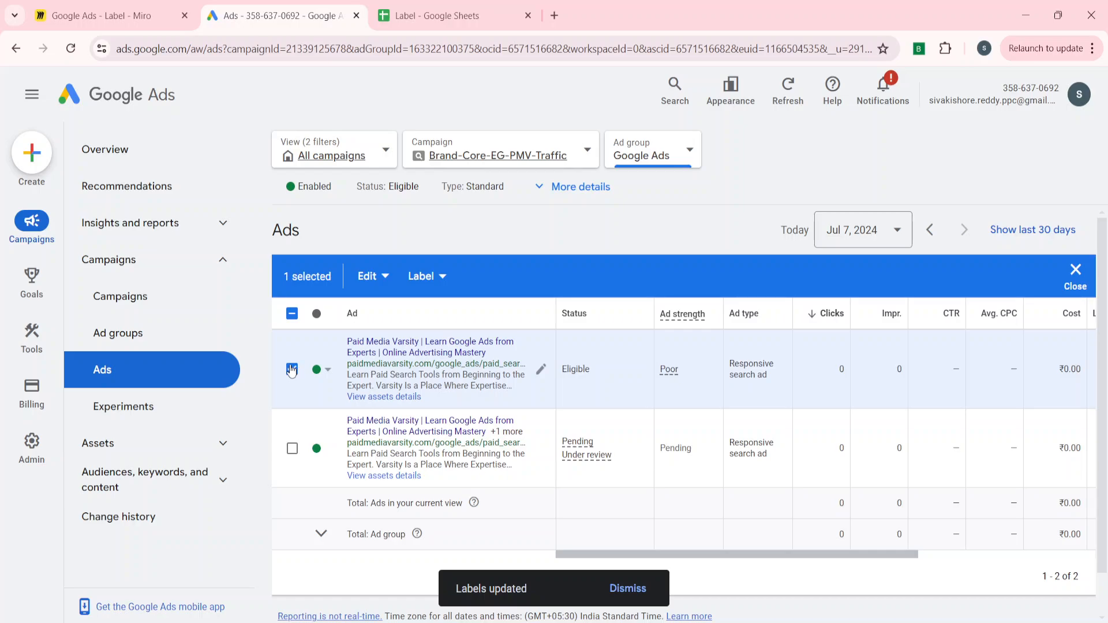
Create a label named Mothers day - 2024 from the second ad in the Google Ads ad group, without applying it.
scroll(828, 424, "right", 5)
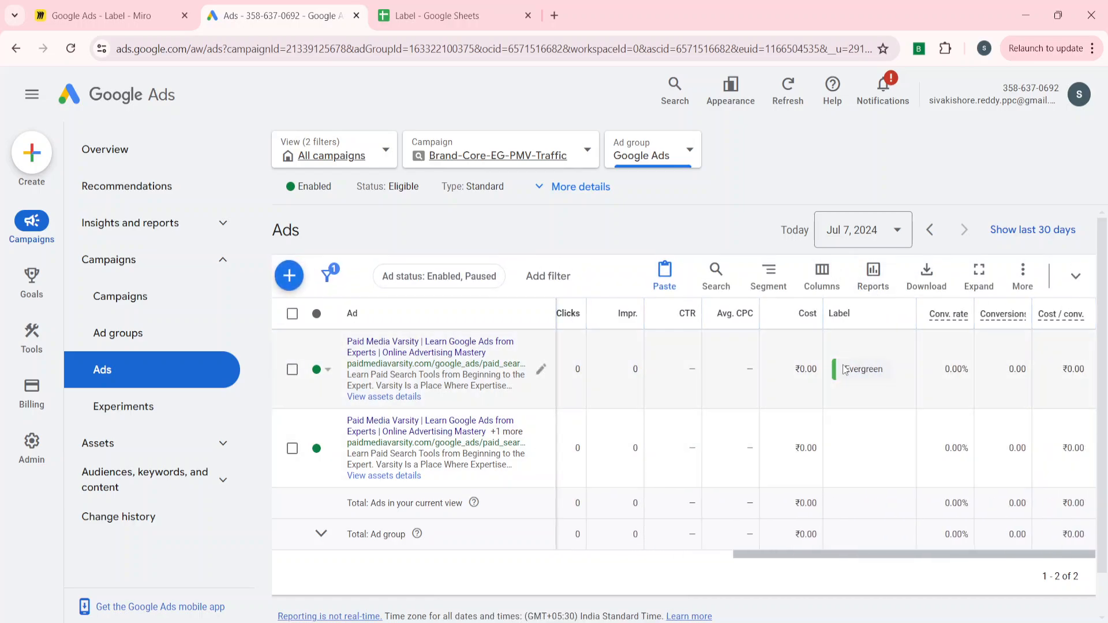
mouse_move(846, 370)
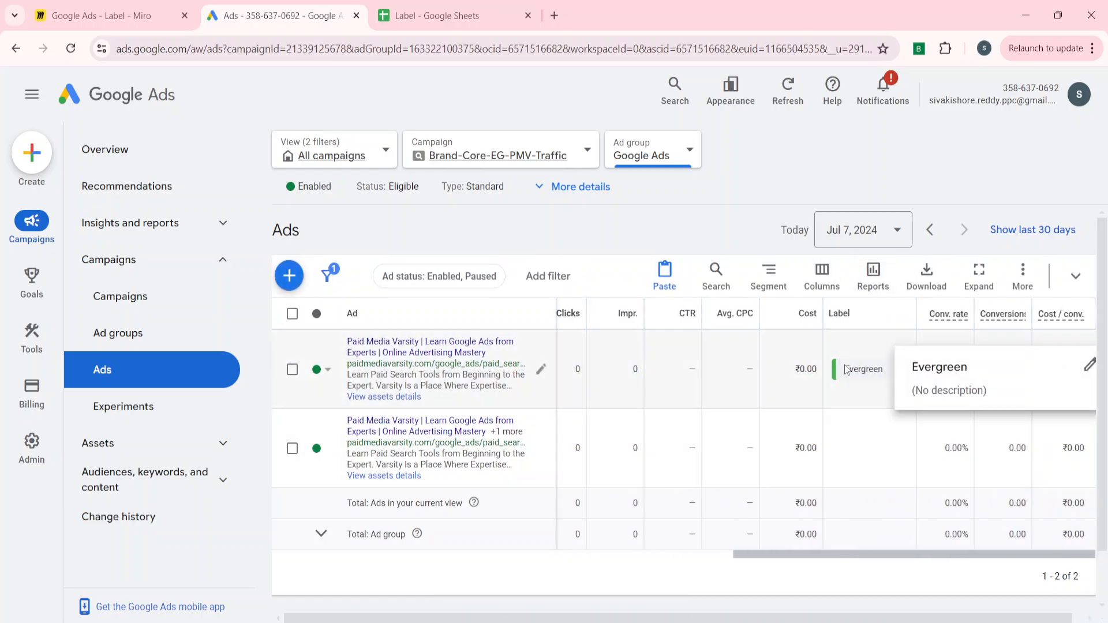
left_click(290, 453)
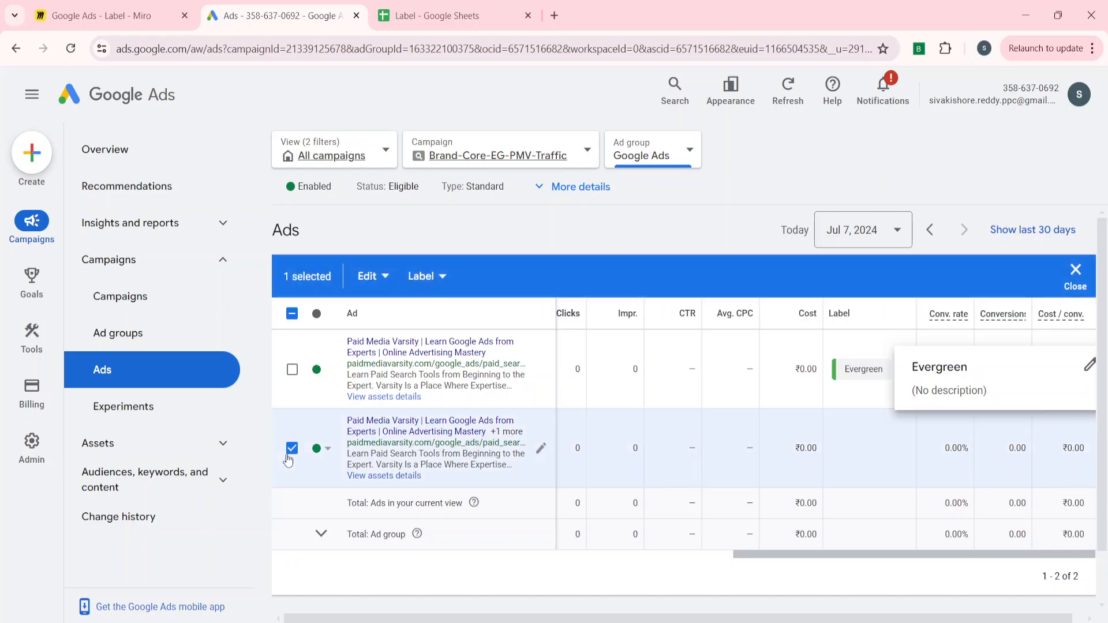
left_click(382, 279)
scroll(248, 358, "down", 2)
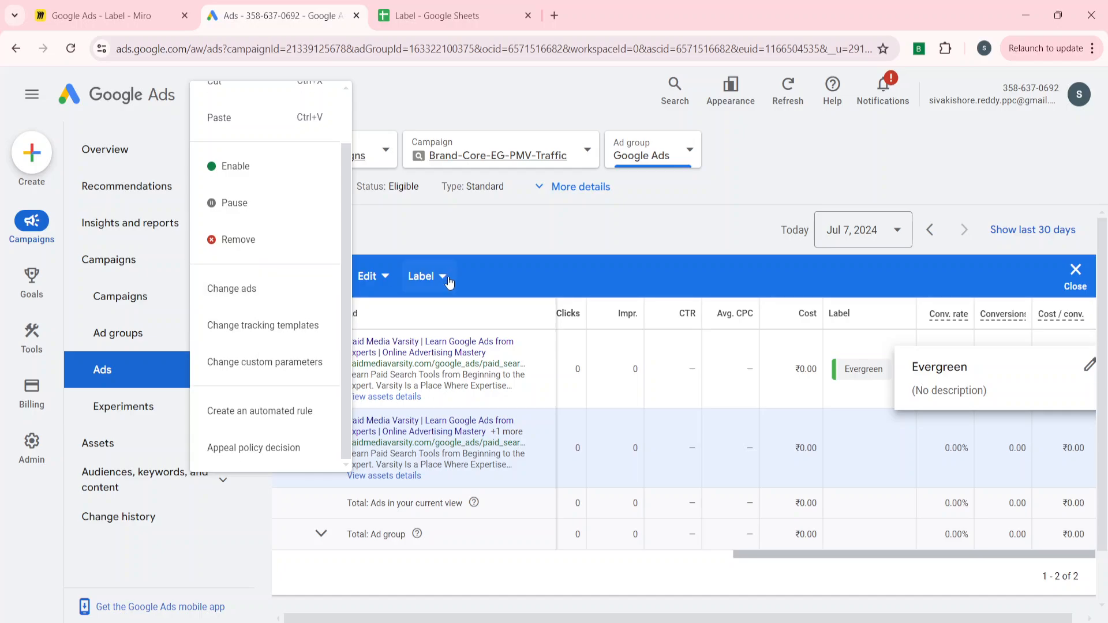
left_click(430, 277)
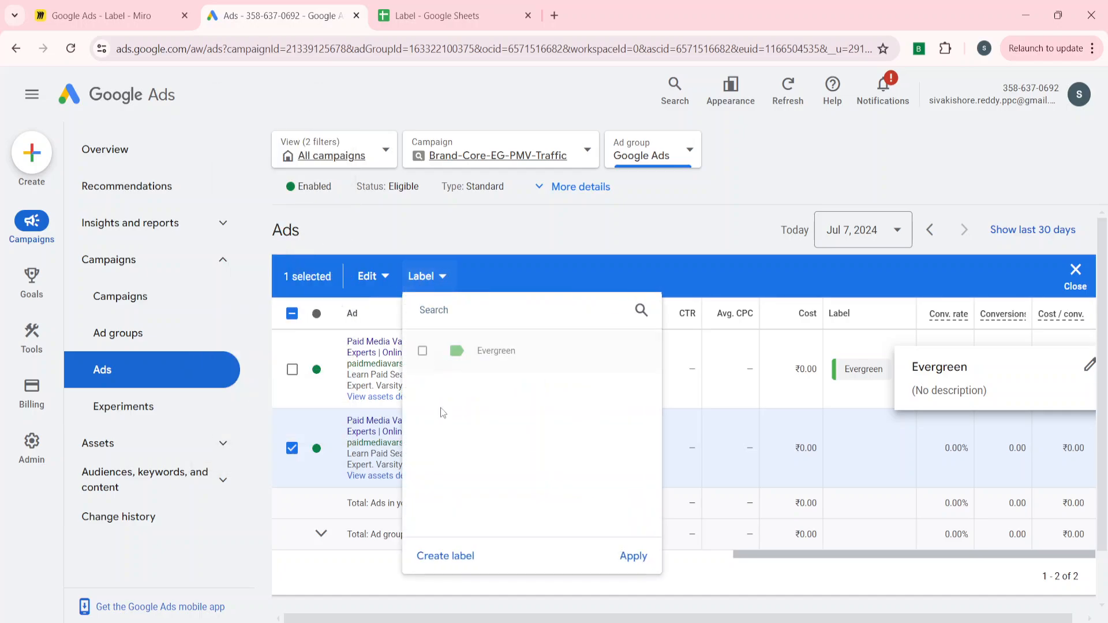
left_click(440, 559)
left_click(490, 376)
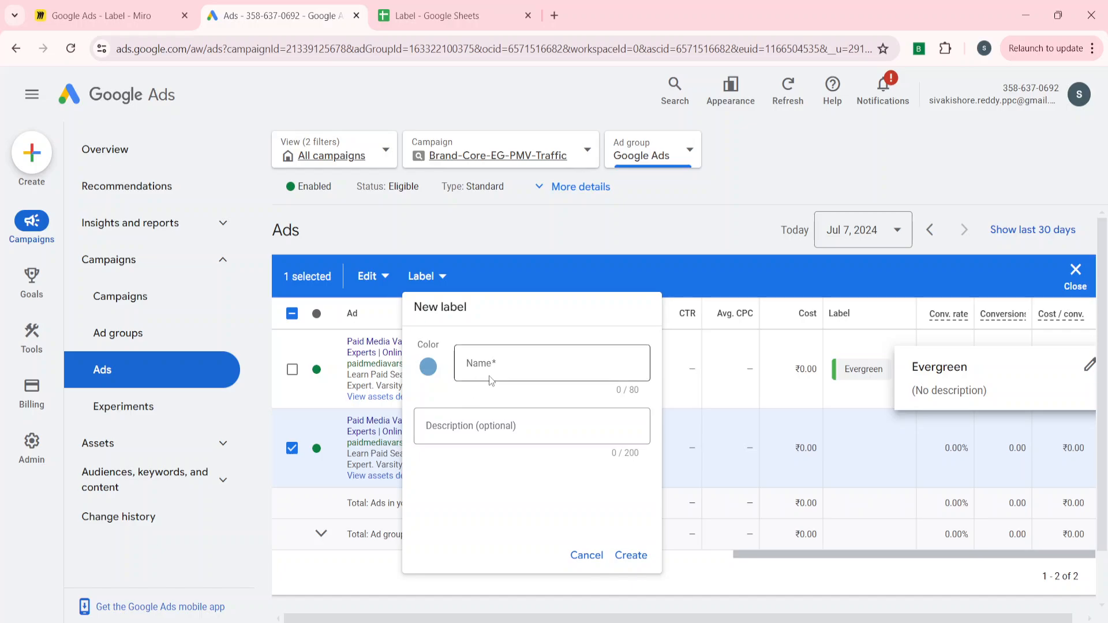
type("Mot")
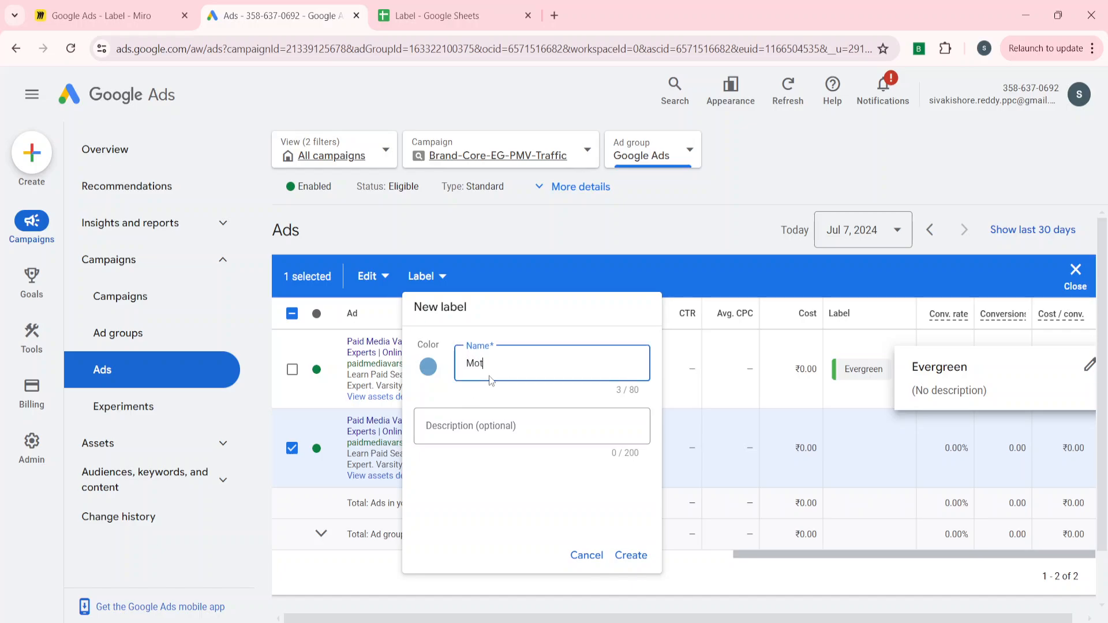
type("herd")
type(" day ")
type("- 2024")
left_click(621, 558)
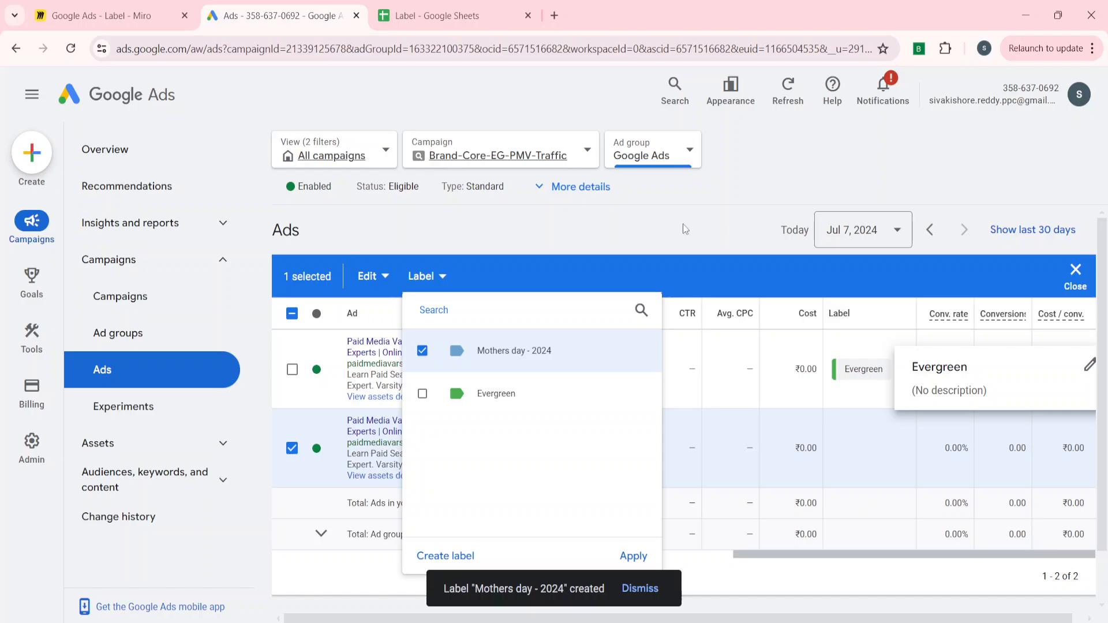
left_click(806, 236)
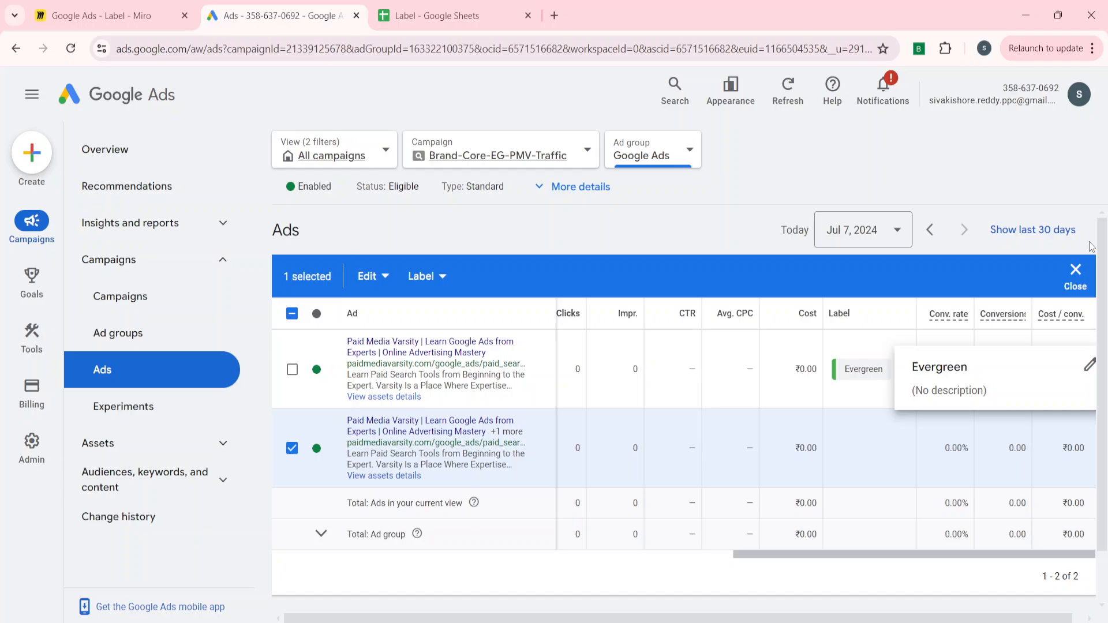
left_click(1075, 275)
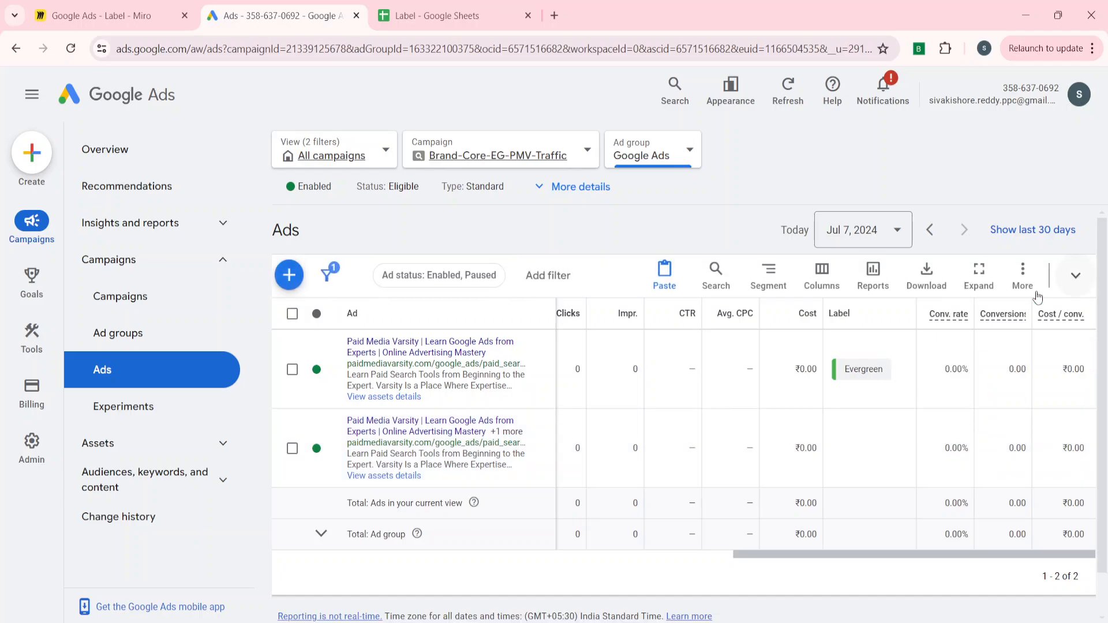
Apply the Mothers day - 2024 label to the second ad and check it in the Label column.
left_click(292, 449)
left_click(421, 276)
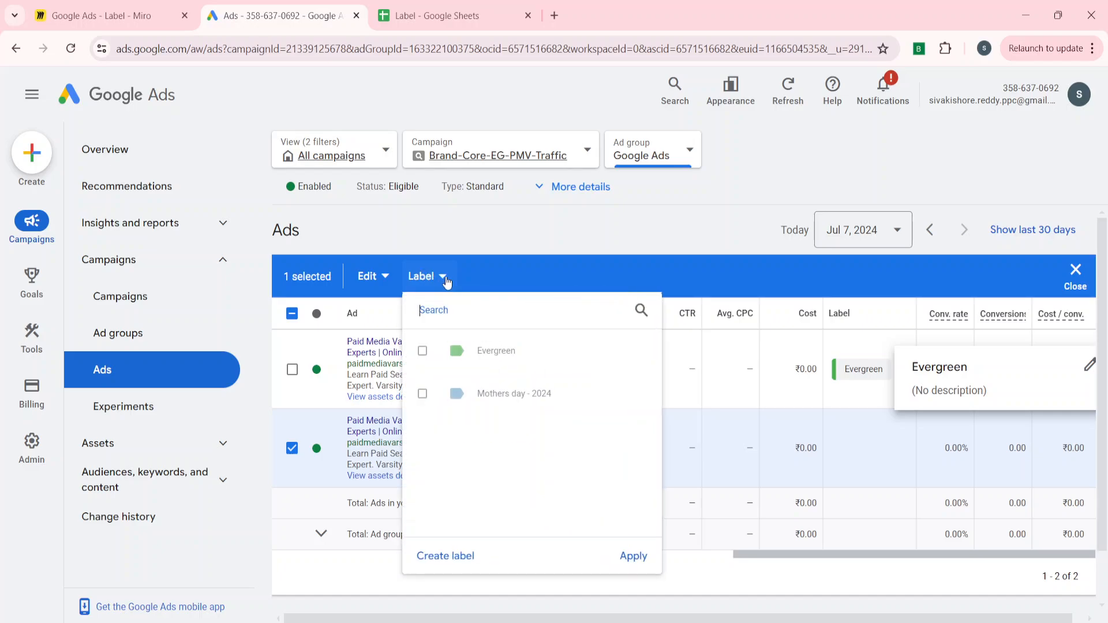
left_click(421, 395)
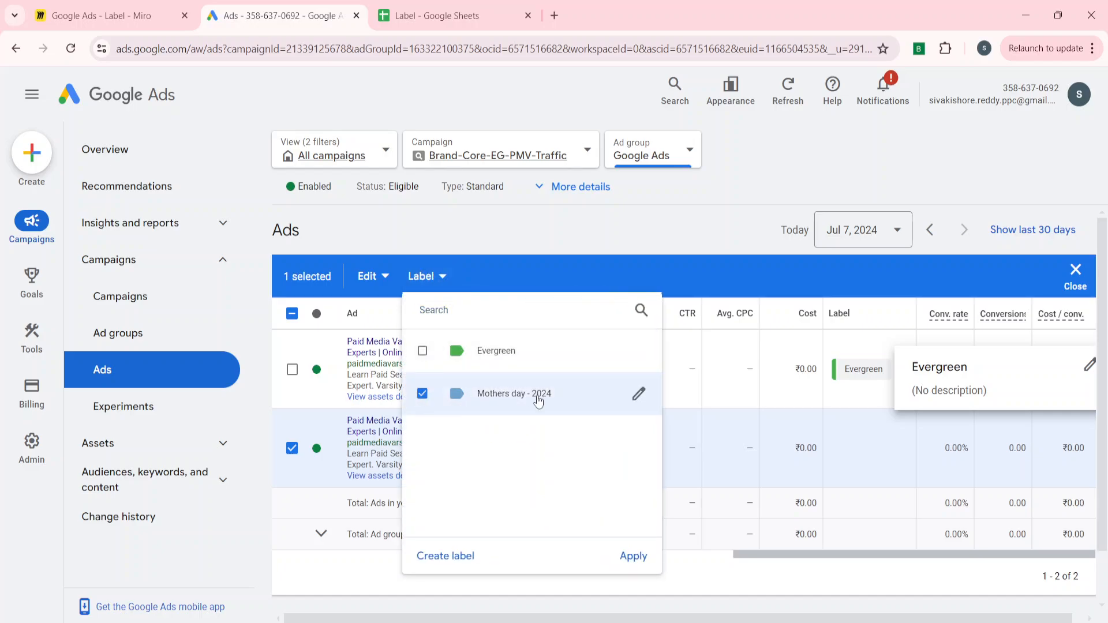
left_click(634, 556)
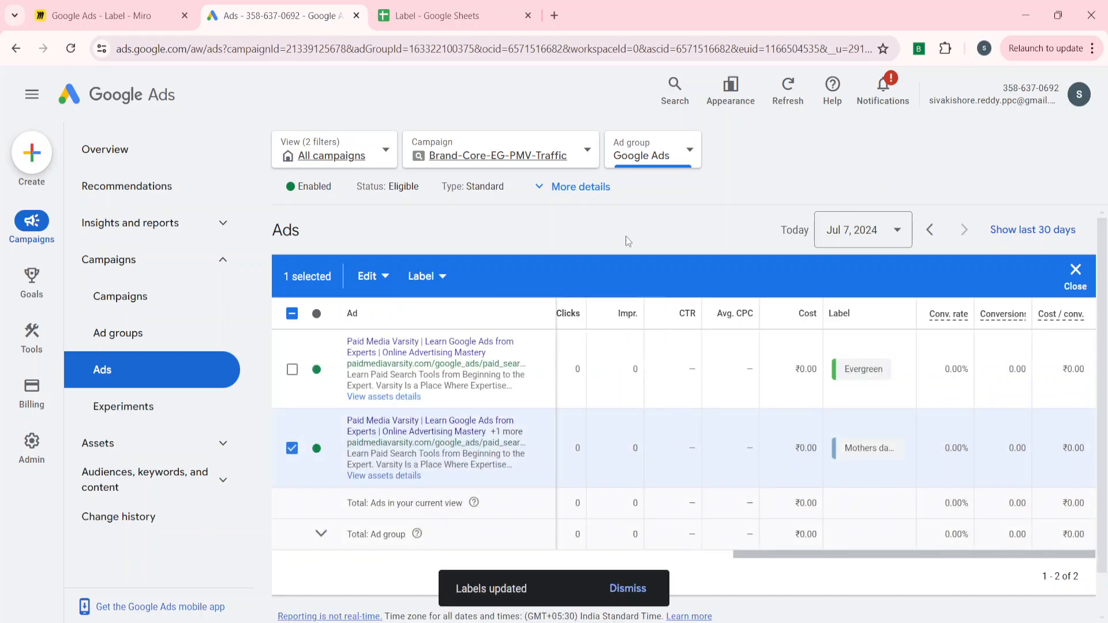
left_click(298, 453)
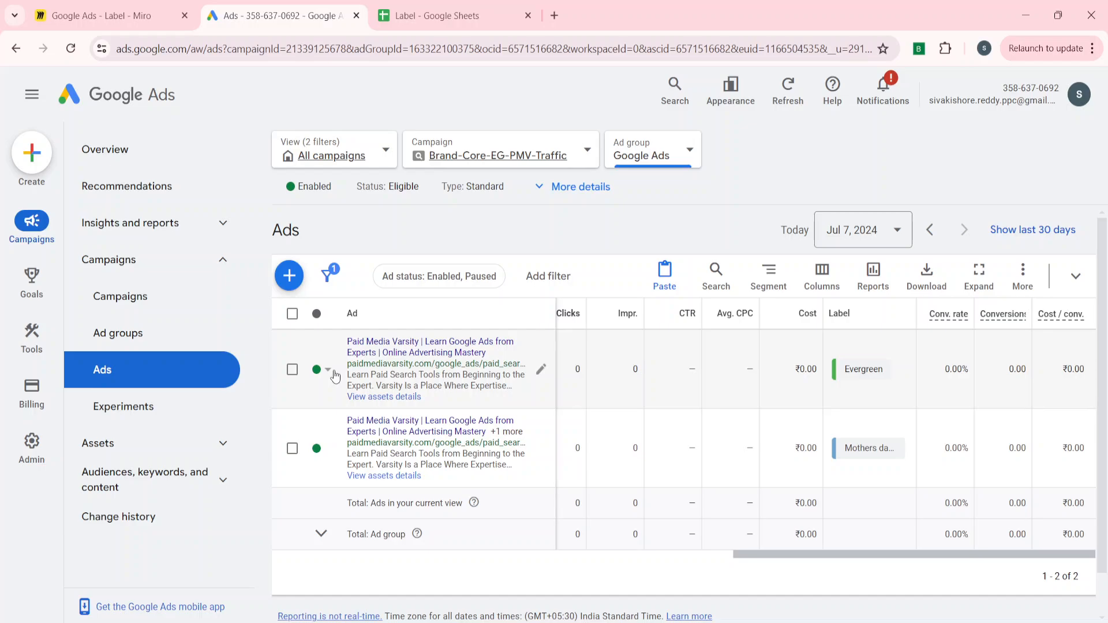
mouse_move(897, 469)
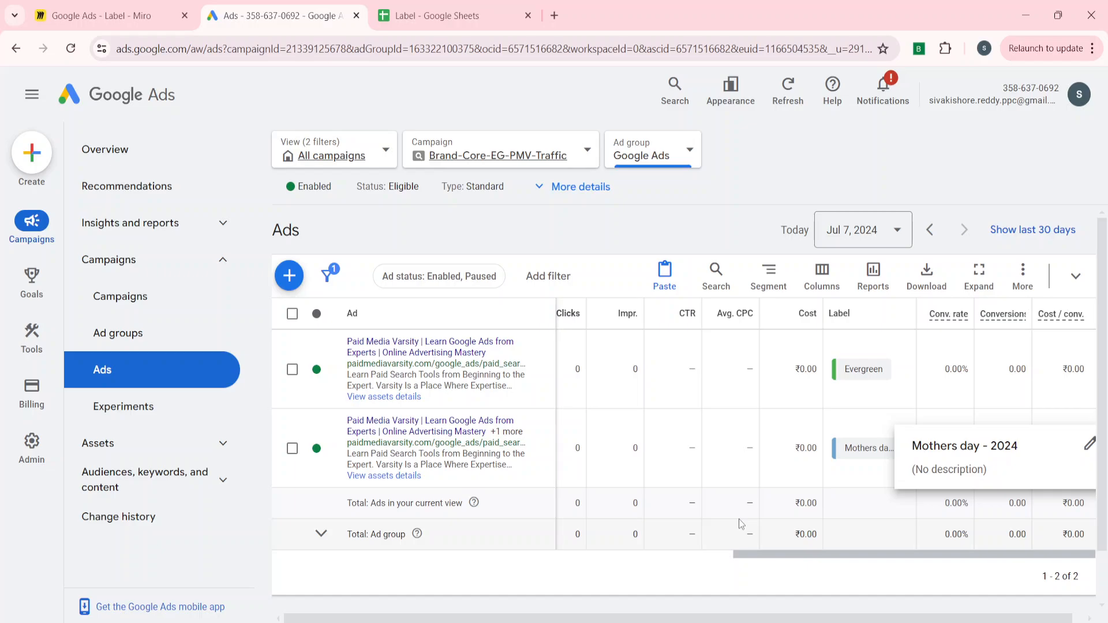
Show the ads of the Paid Media Varsity ad group in the Brand-Core-EG-PMV-Traffic campaign.
left_click(126, 341)
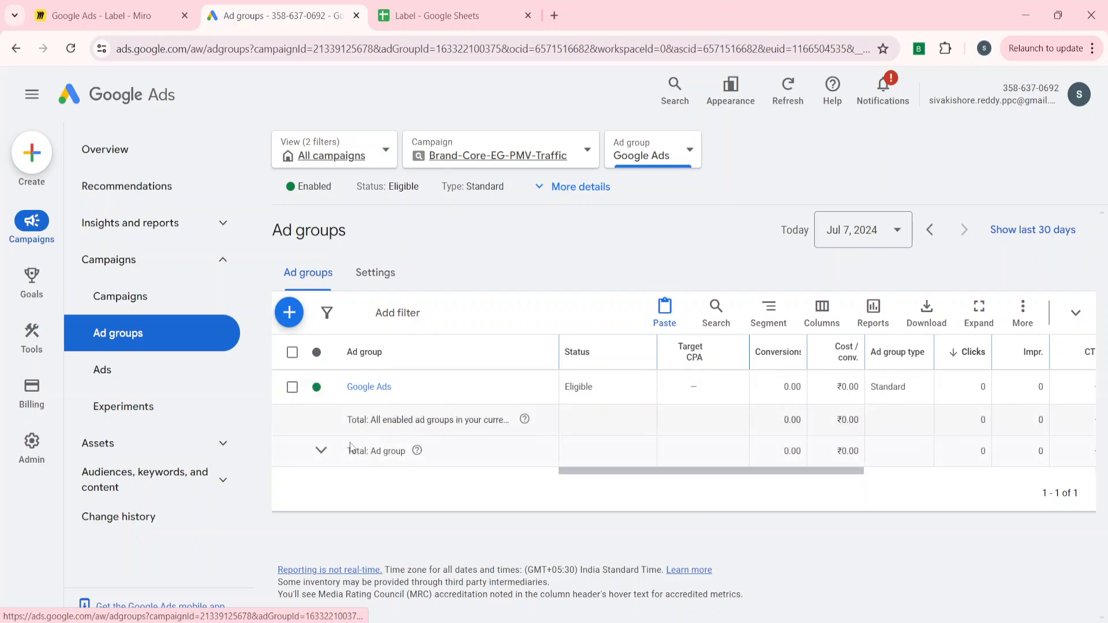
left_click(135, 370)
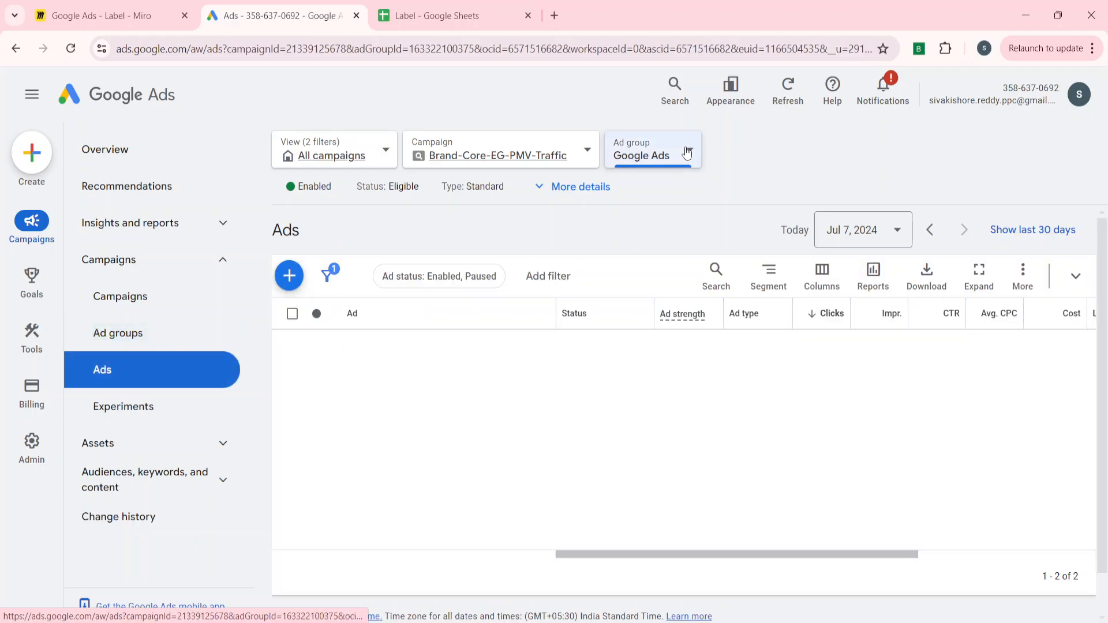
left_click(687, 152)
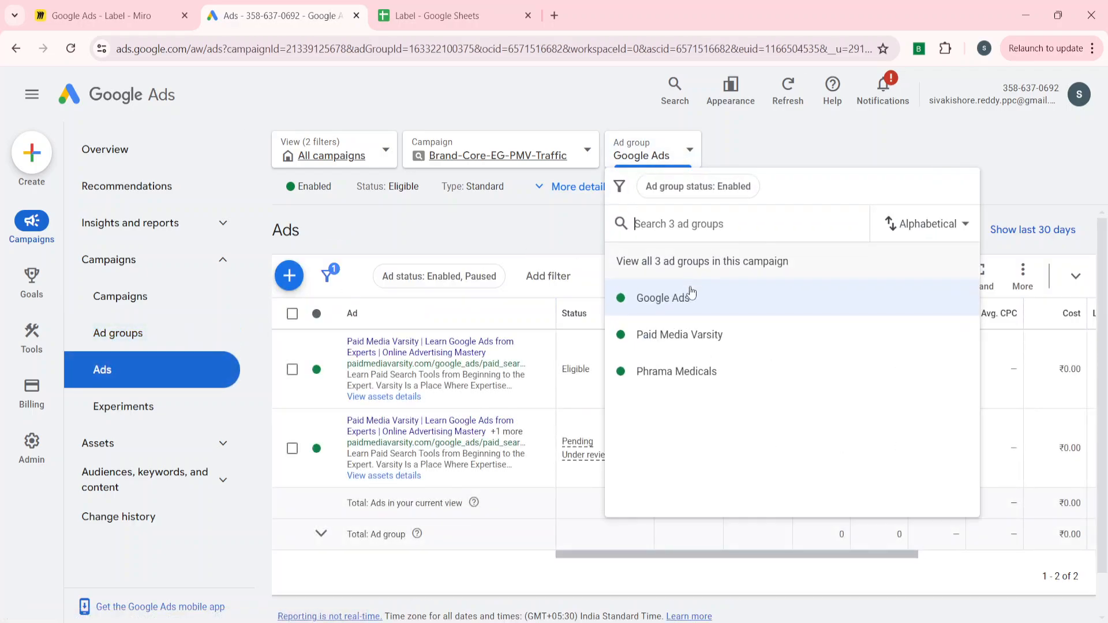
left_click(679, 337)
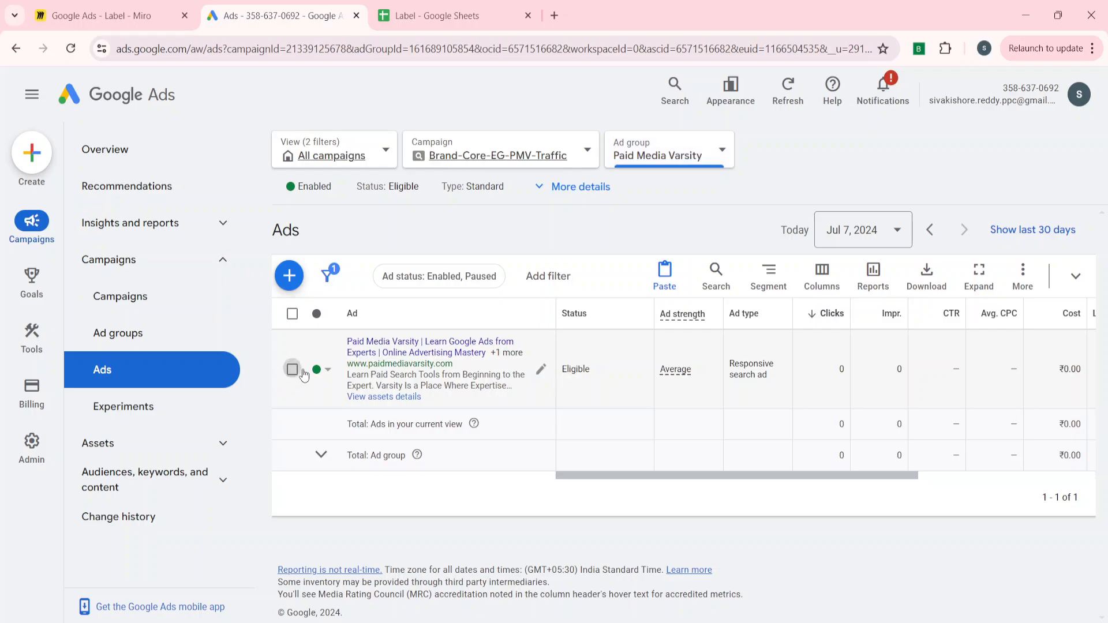
Apply the Evergreen label to the ad in the Paid Media Varsity ad group and check its Label column.
left_click(293, 370)
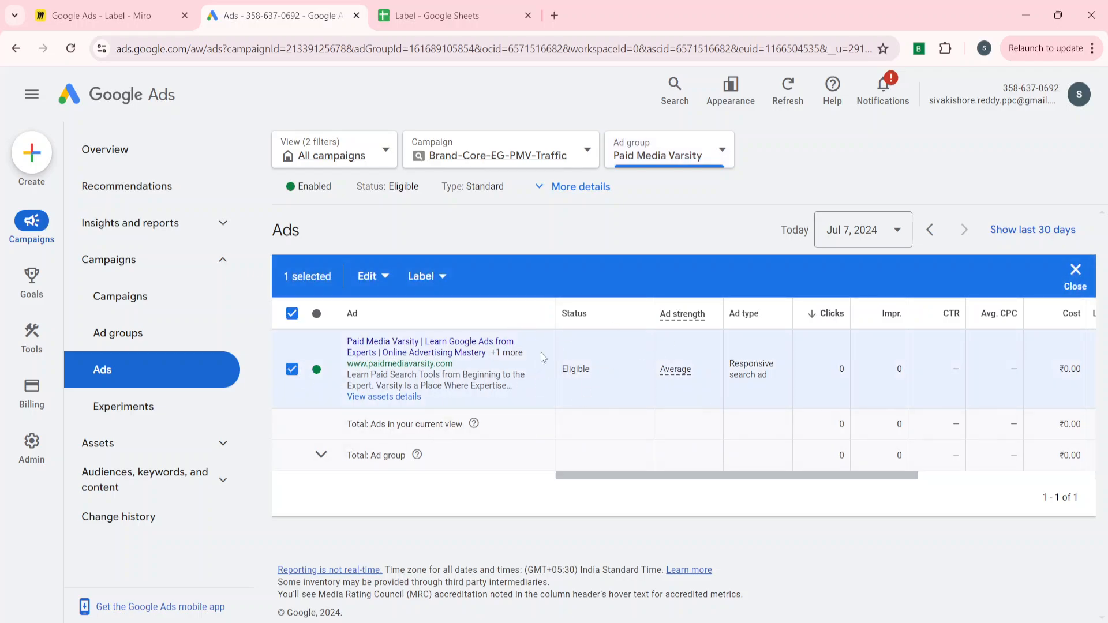
left_click(434, 285)
left_click(475, 359)
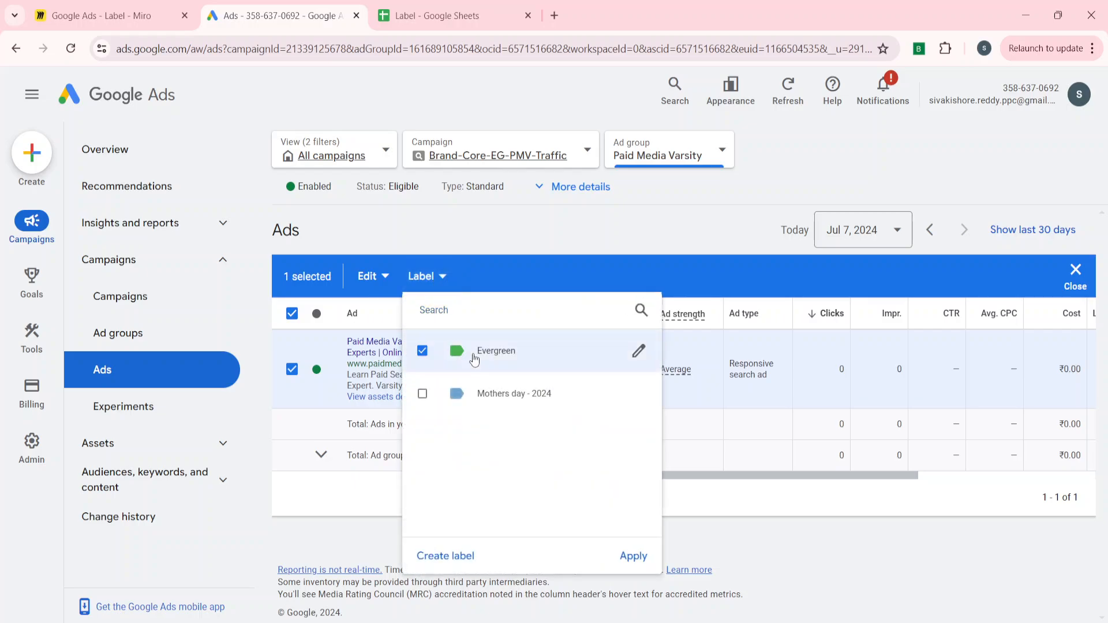
left_click(634, 557)
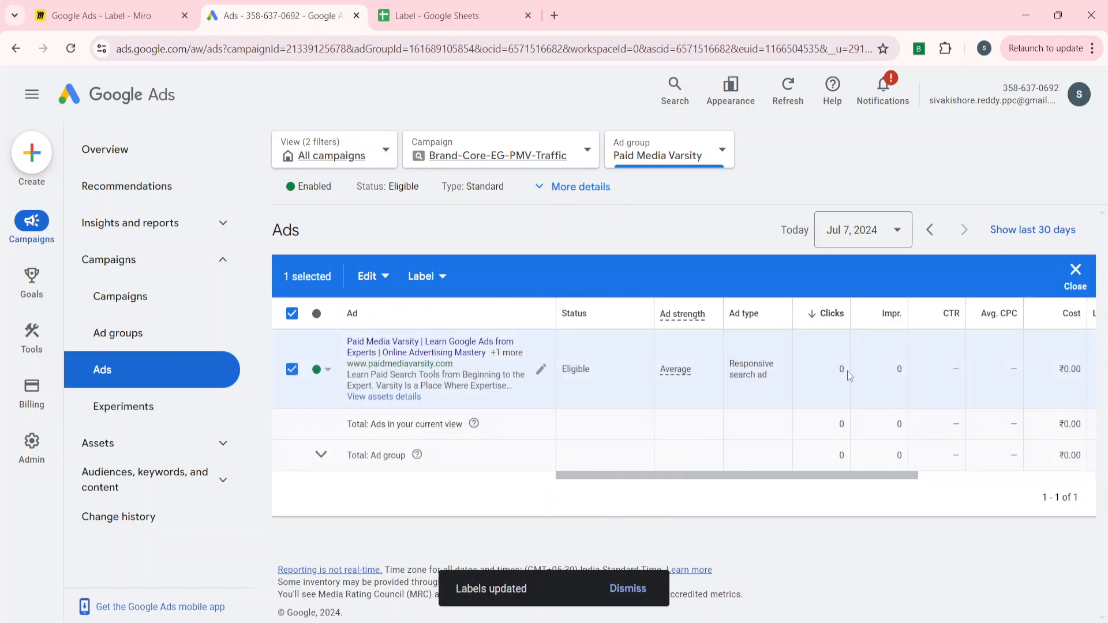
left_click(1075, 276)
scroll(868, 376, "right", 5)
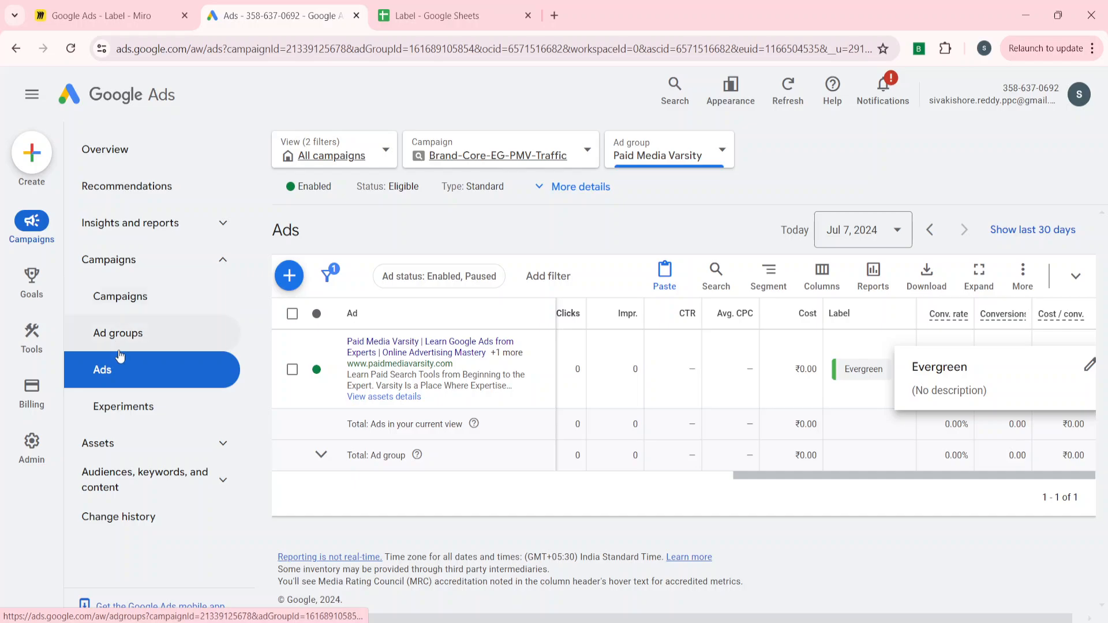
Open the ad group's search keywords and view the label options for the Paid Media Varsity keyword without applying any.
left_click(132, 488)
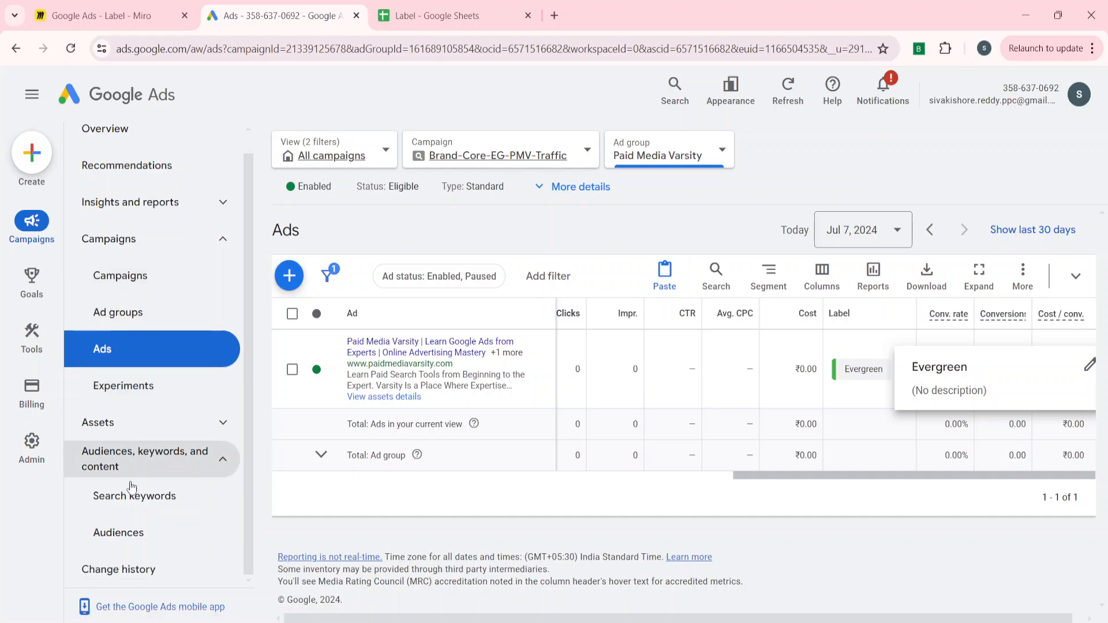
left_click(138, 499)
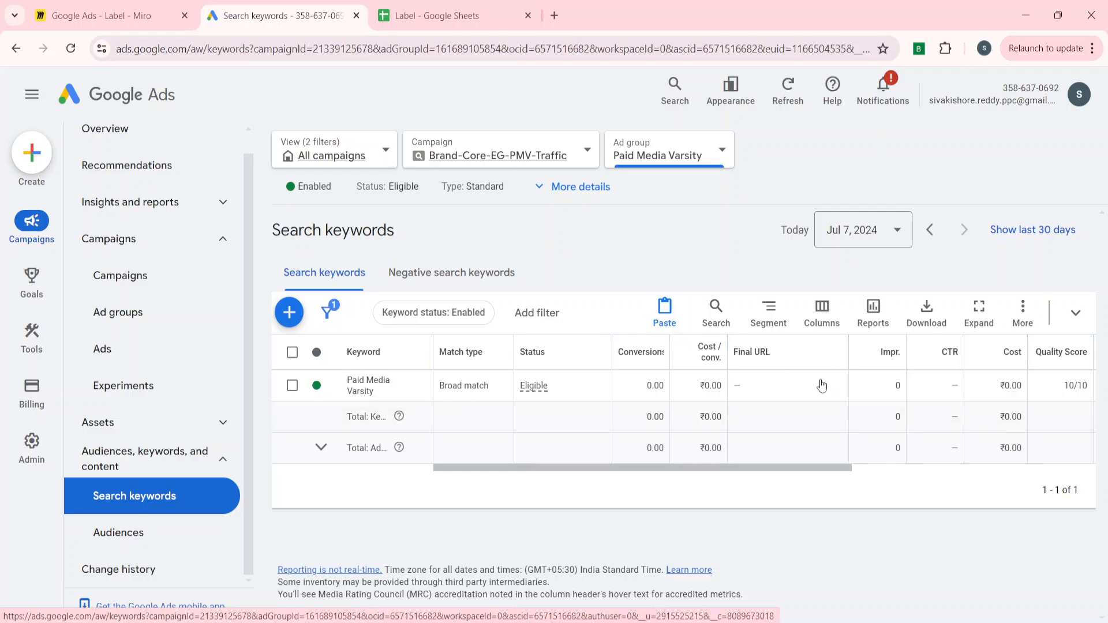
scroll(825, 381, "right", 5)
scroll(823, 385, "left", 5)
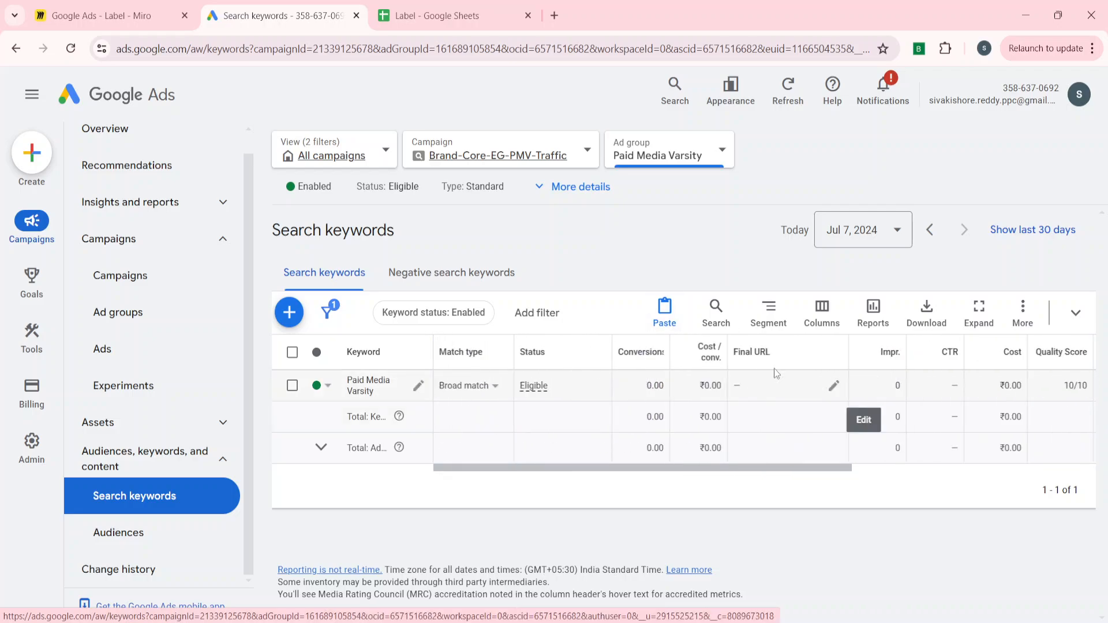
left_click(292, 385)
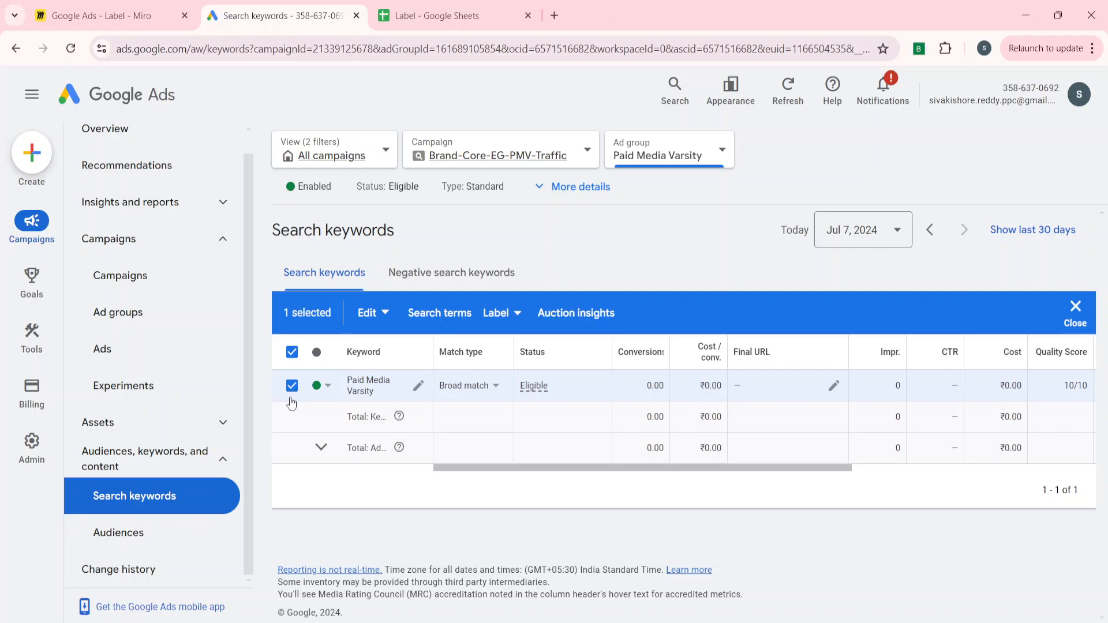
left_click(516, 313)
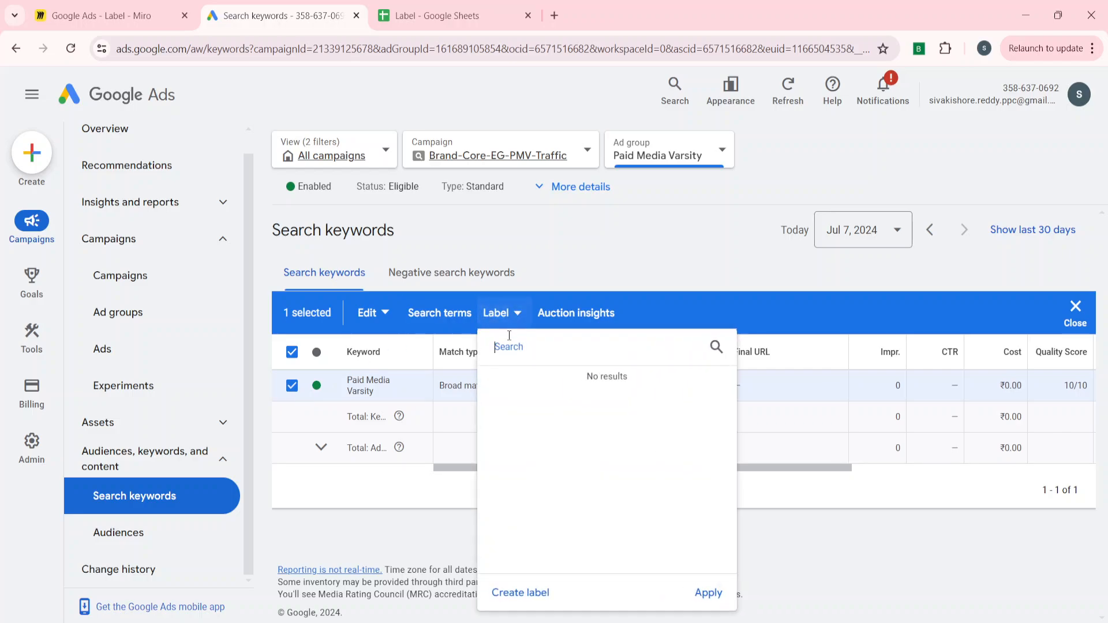
left_click(388, 549)
left_click(293, 389)
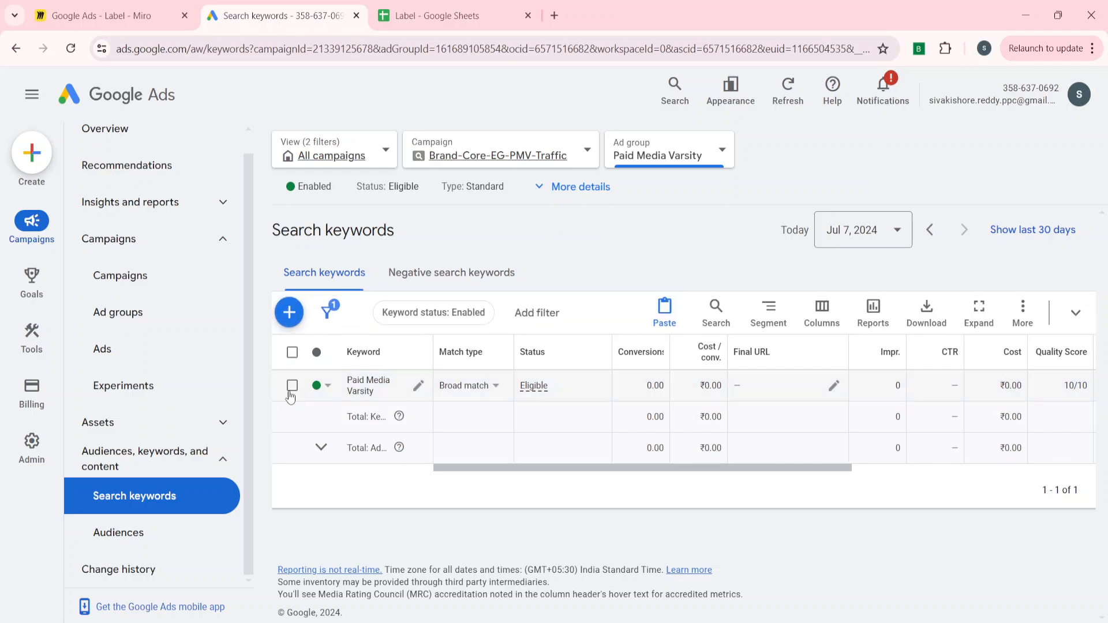
Open the Campaigns table for the Brand-Core-EG-PMV-Traffic campaign.
scroll(156, 390, "up", 1)
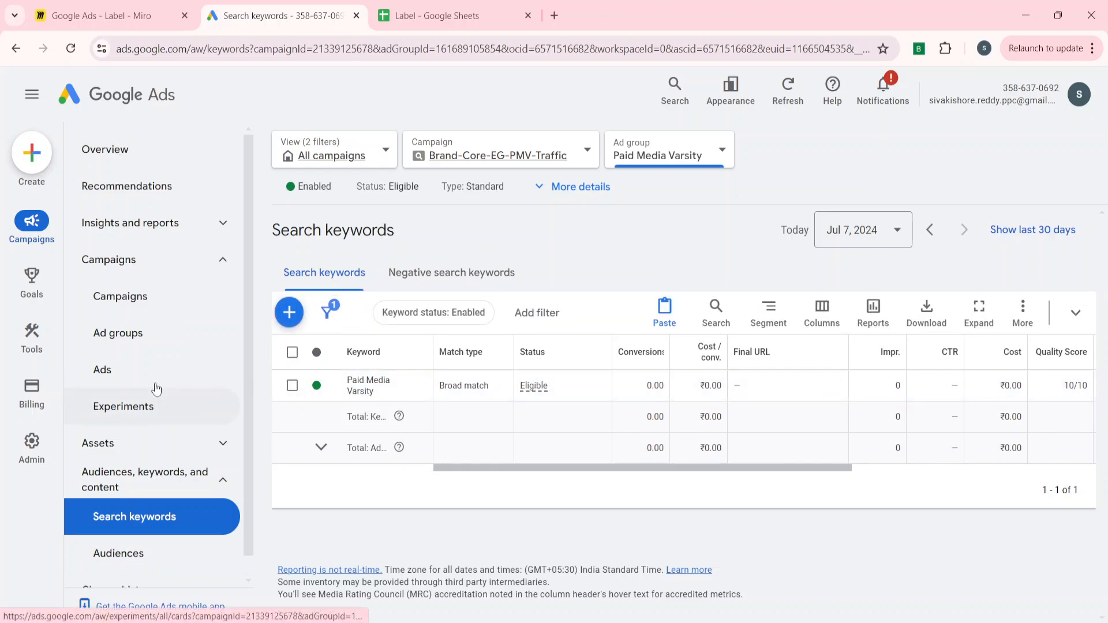
left_click(118, 300)
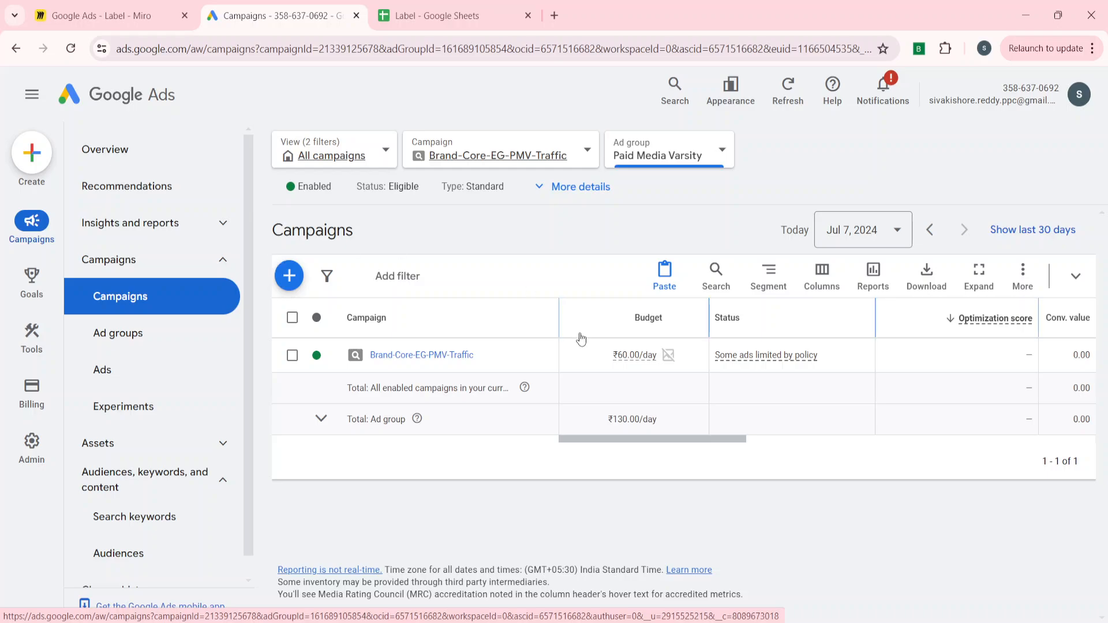